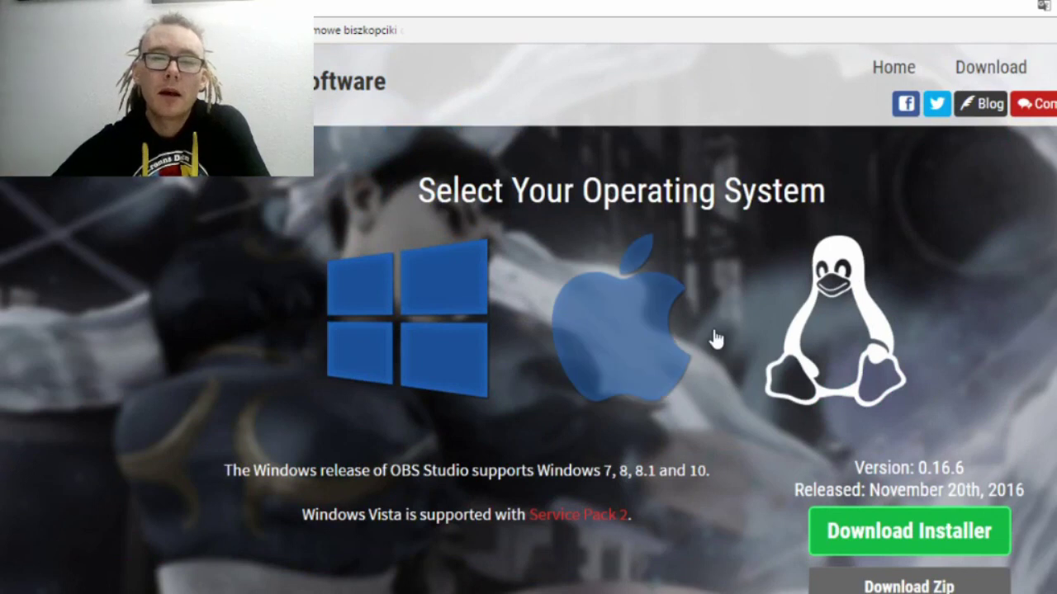
- Look over the OBS Studio and OBS Classic download options on the Open Broadcaster Software download page
{"action": "scroll", "coordinate": [715, 338], "scroll_direction": "down", "scroll_amount": 3}
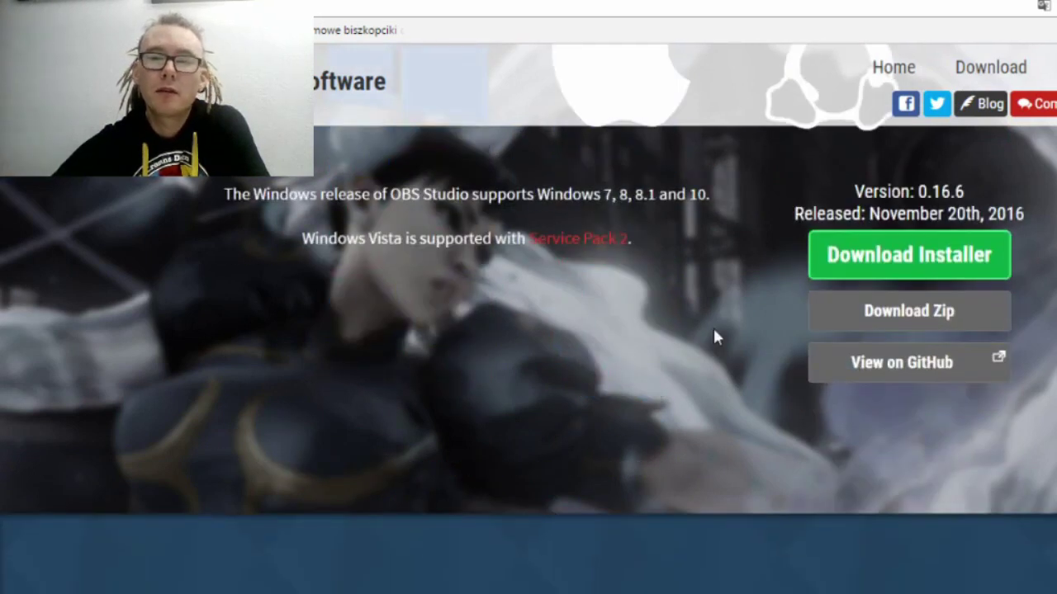
{"action": "scroll", "coordinate": [713, 331], "scroll_direction": "down", "scroll_amount": 4}
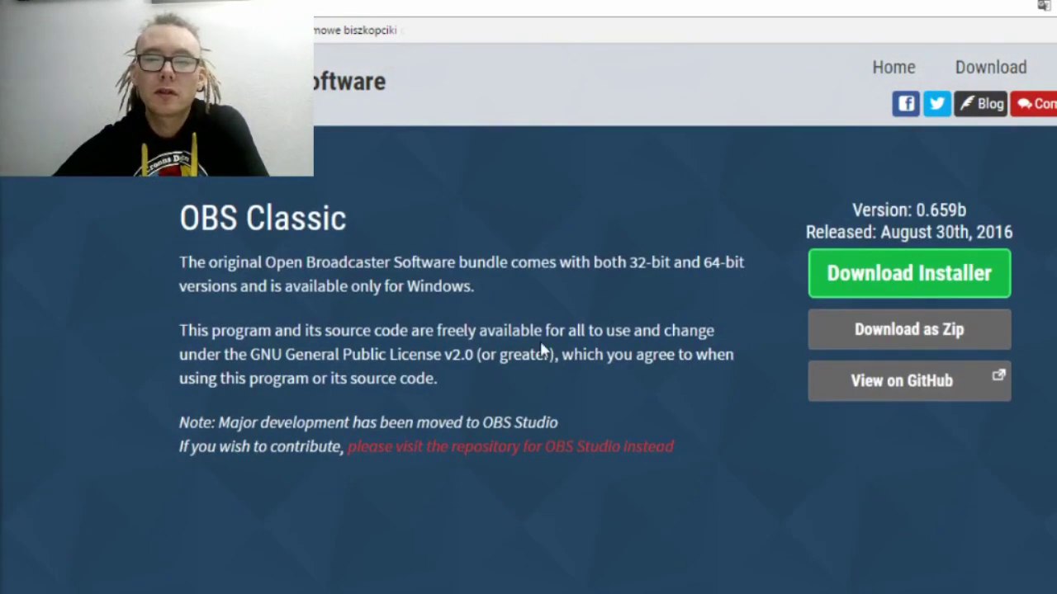
{"action": "scroll", "coordinate": [541, 350], "scroll_direction": "up", "scroll_amount": 6}
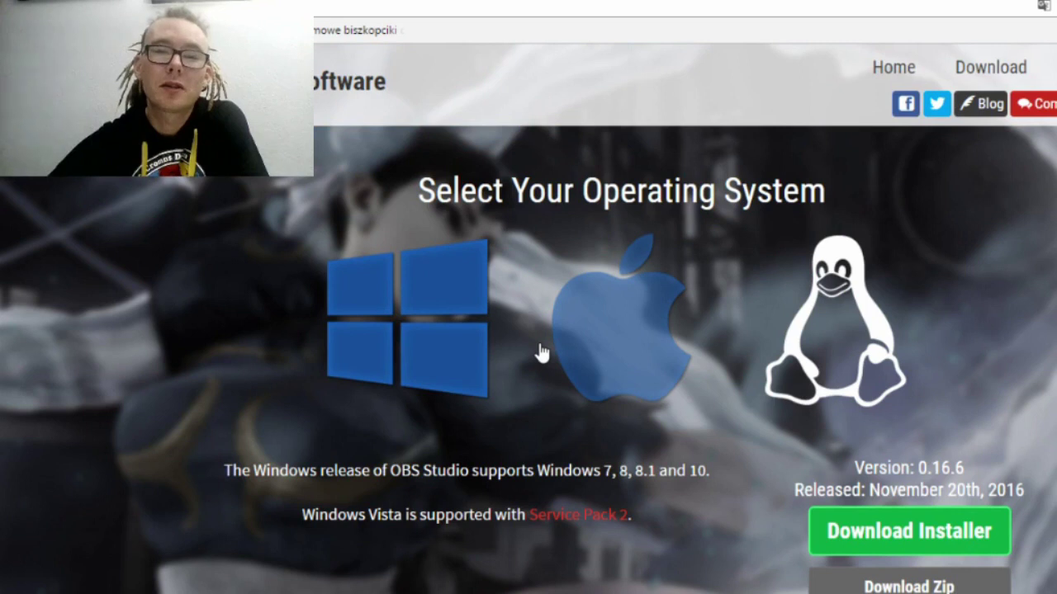
{"action": "scroll", "coordinate": [542, 351], "scroll_direction": "down", "scroll_amount": 2}
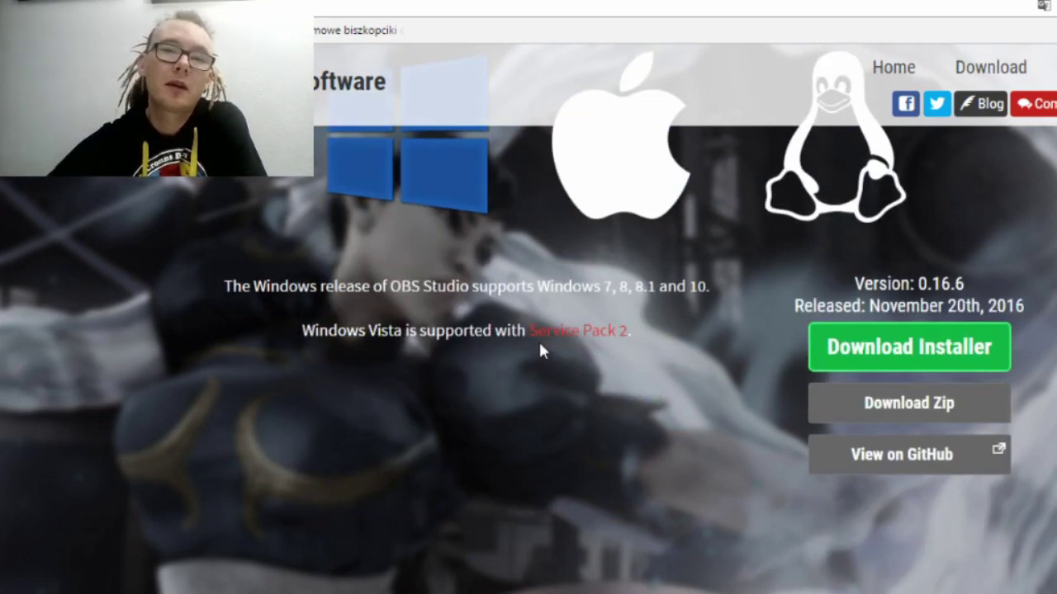
{"action": "scroll", "coordinate": [538, 339], "scroll_direction": "down", "scroll_amount": 5}
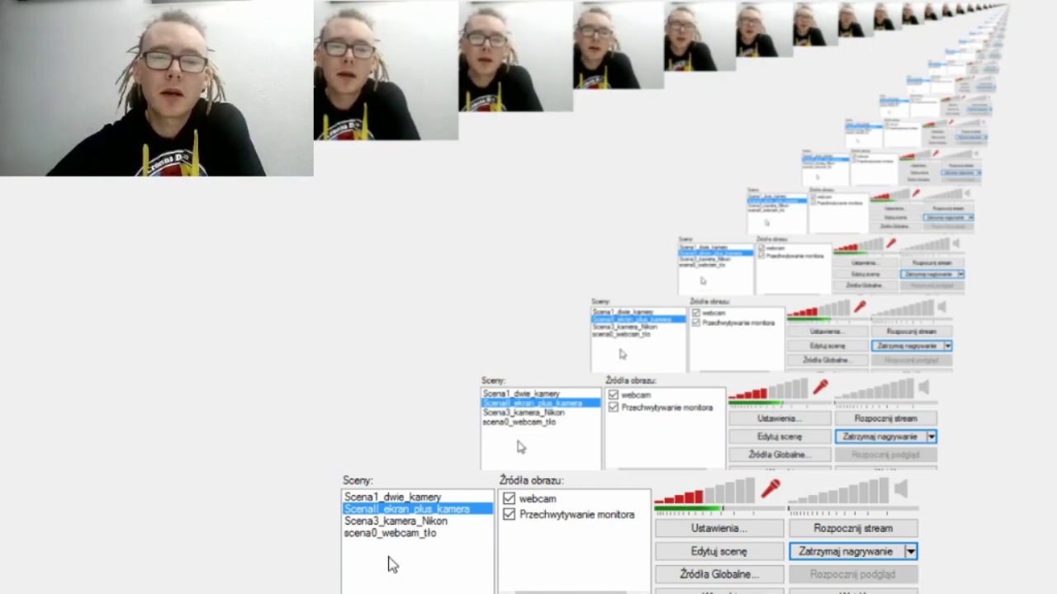
- Switch to OBS and add a new scene with the name Scena
{"action": "right_click", "coordinate": [395, 561]}
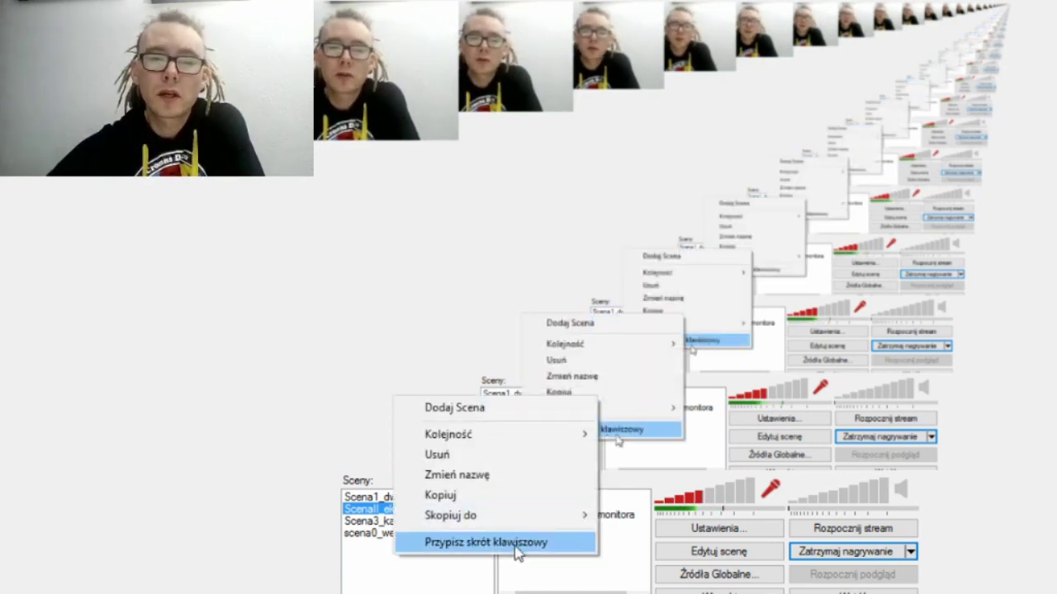
{"action": "left_click", "coordinate": [527, 406]}
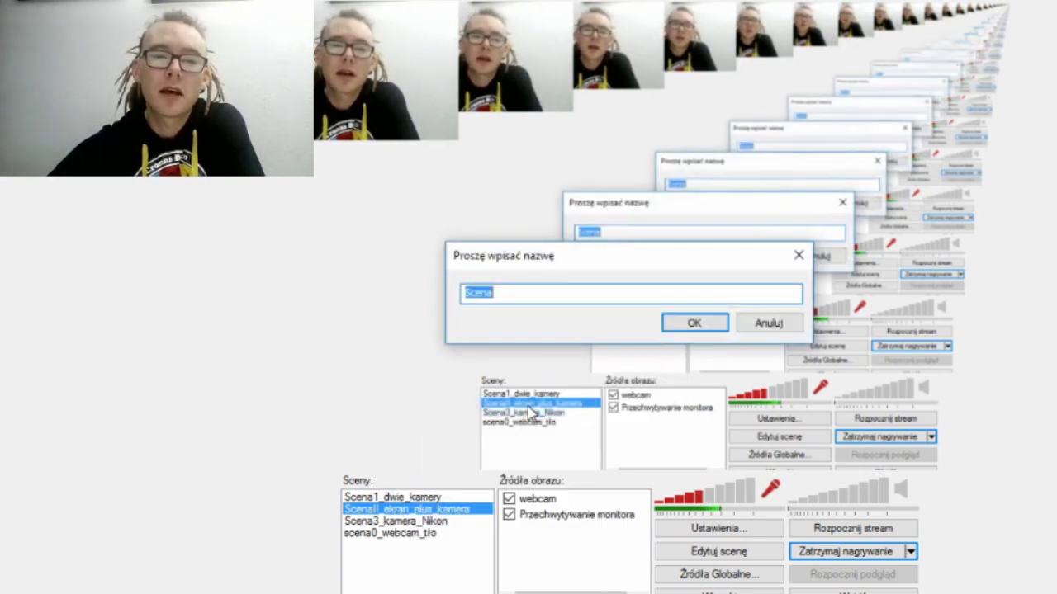
{"action": "left_click", "coordinate": [679, 325]}
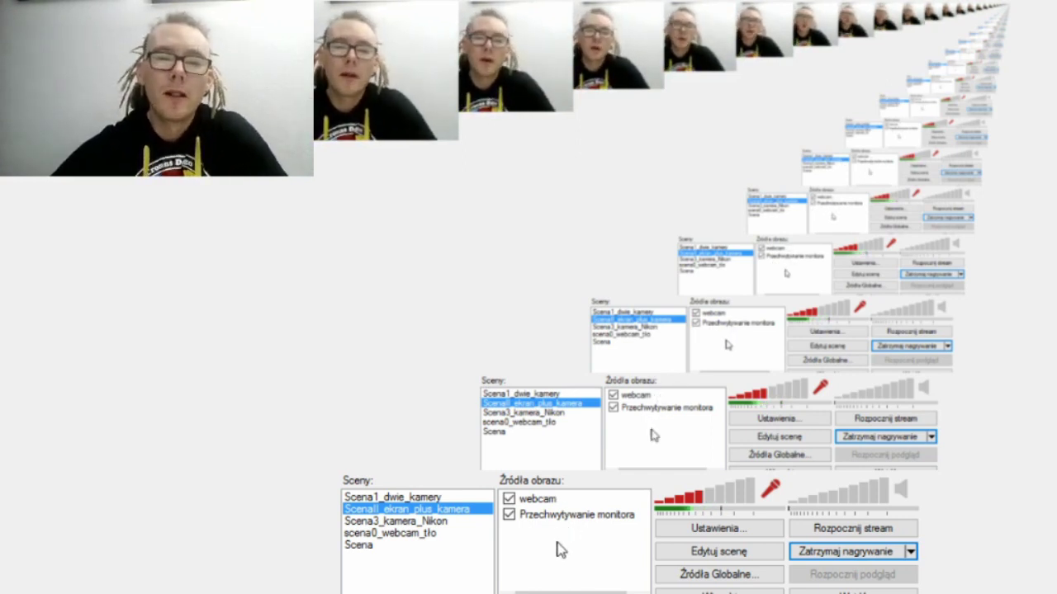
- Add a monitor capture source for monitor 1 with mouse capture to the screen-plus-camera scene, then disable the new source
{"action": "right_click", "coordinate": [558, 549]}
{"action": "mouse_move", "coordinate": [594, 552]}
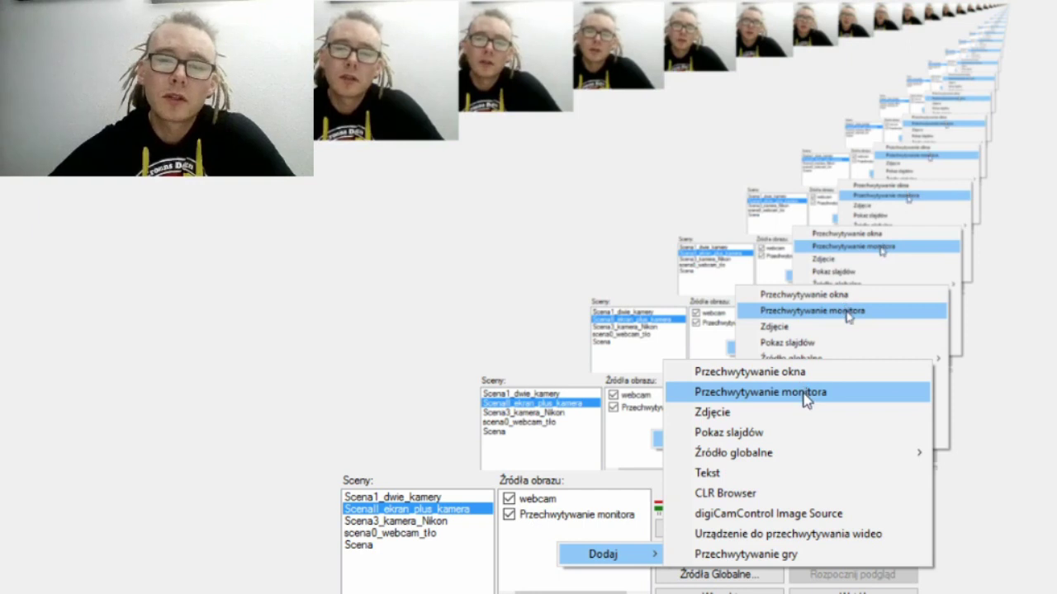
{"action": "left_click", "coordinate": [803, 391]}
{"action": "left_click", "coordinate": [684, 323]}
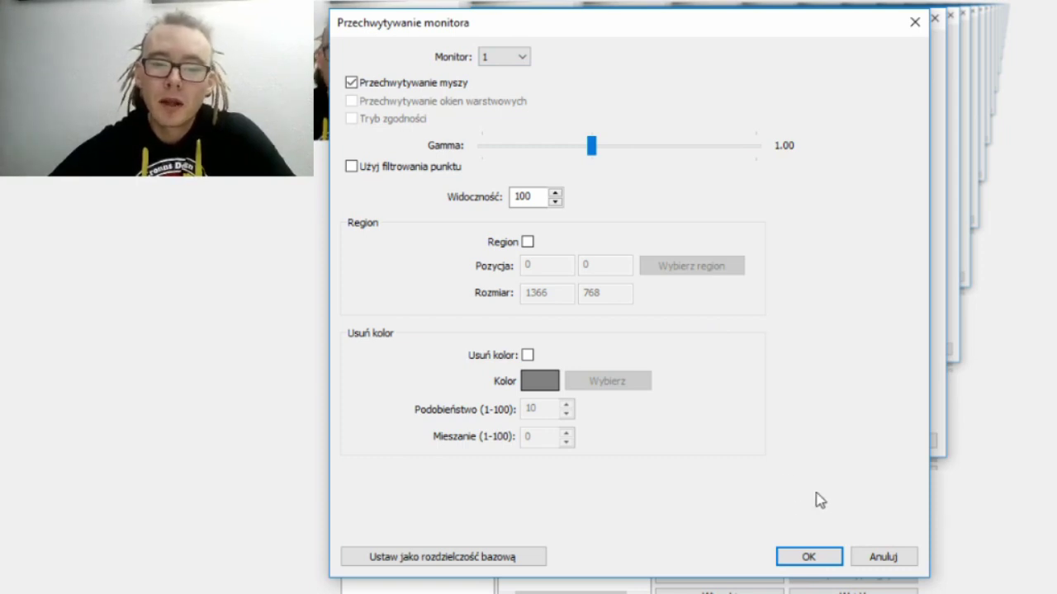
{"action": "left_click", "coordinate": [810, 557]}
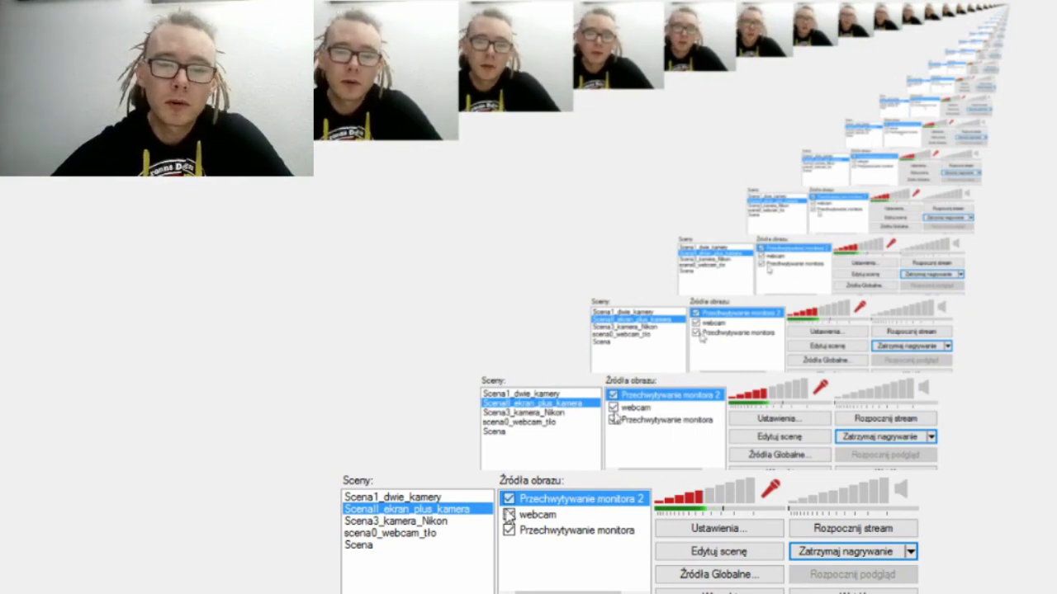
{"action": "left_click", "coordinate": [508, 499]}
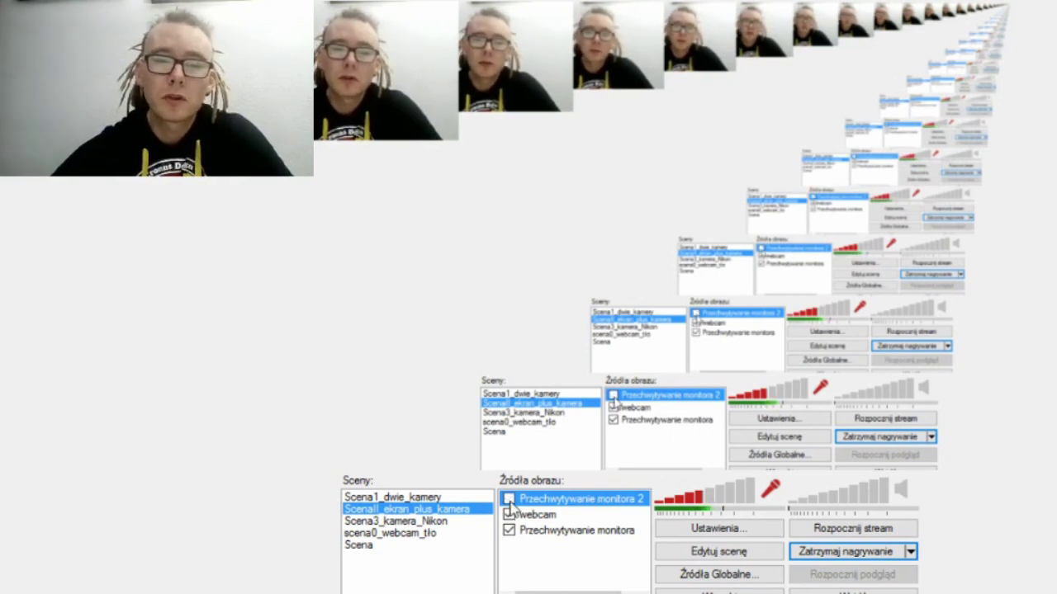
- Start adding a video capture device source, examine the Integrated Webcam's settings, image properties and camera controls, then cancel
{"action": "right_click", "coordinate": [565, 569]}
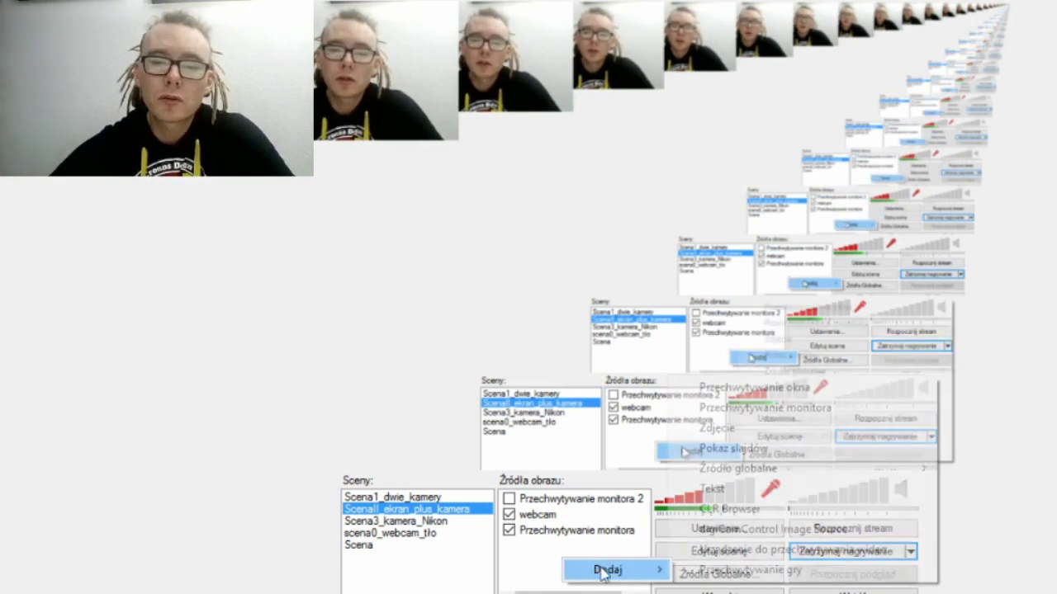
{"action": "mouse_move", "coordinate": [598, 571]}
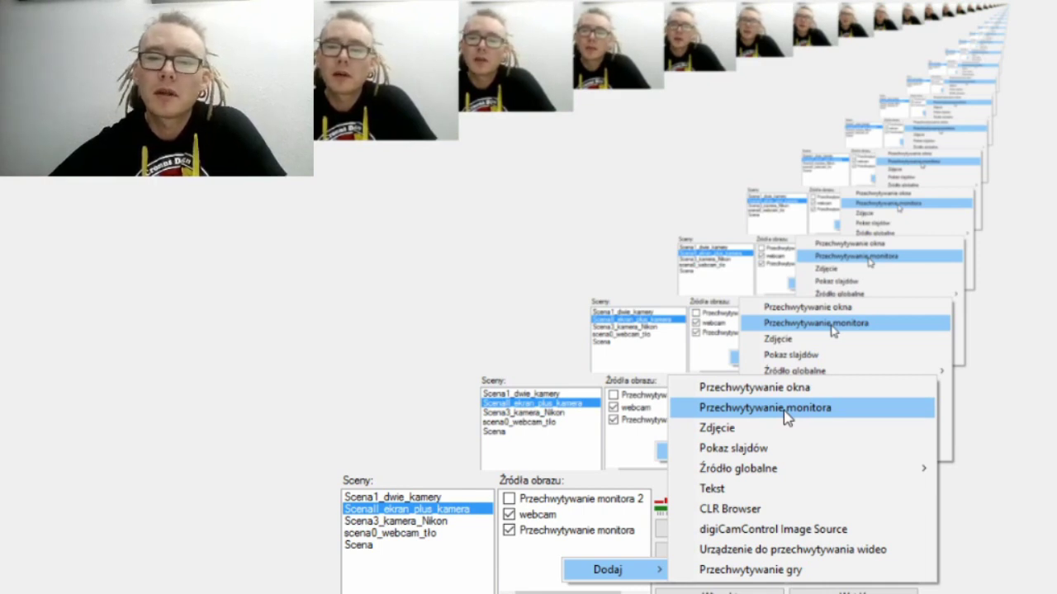
{"action": "left_click", "coordinate": [843, 548]}
{"action": "left_click", "coordinate": [695, 321]}
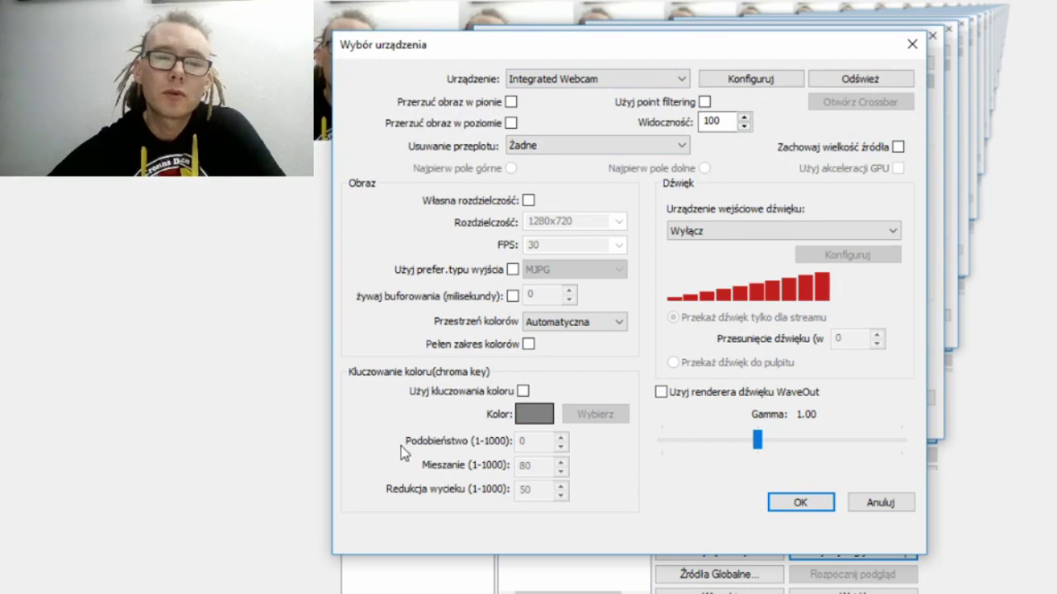
{"action": "left_click", "coordinate": [747, 79]}
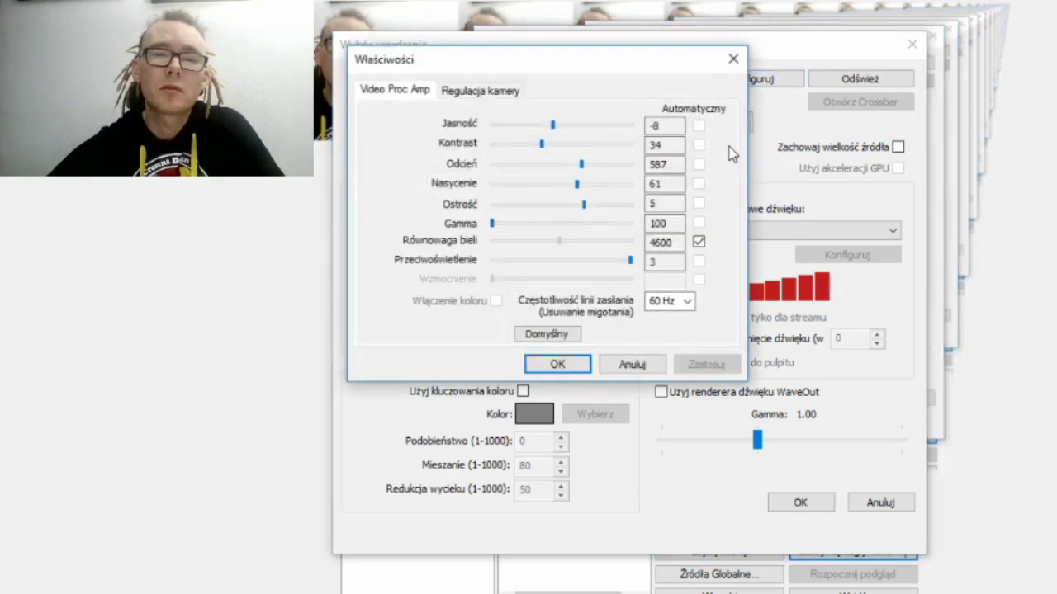
{"action": "left_click_drag", "start_coordinate": [537, 63], "coordinate": [648, 72]}
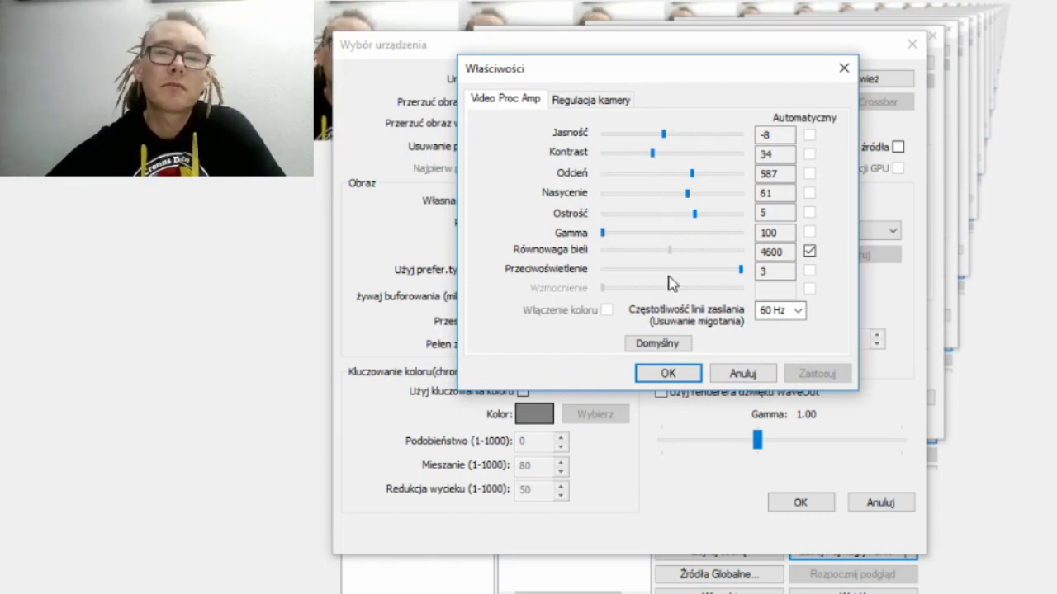
{"action": "left_click", "coordinate": [606, 100]}
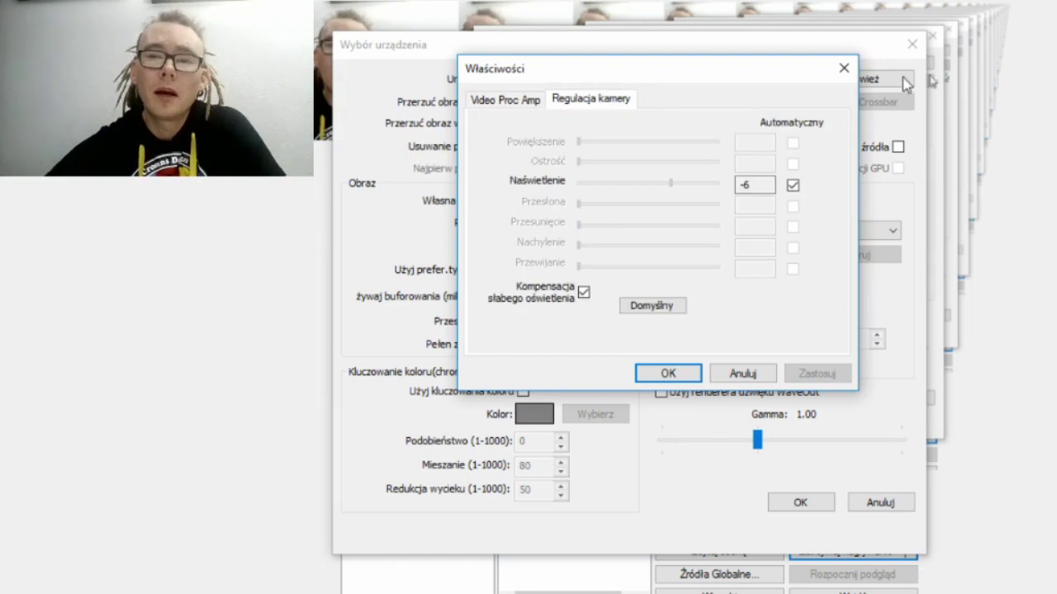
{"action": "left_click", "coordinate": [743, 373]}
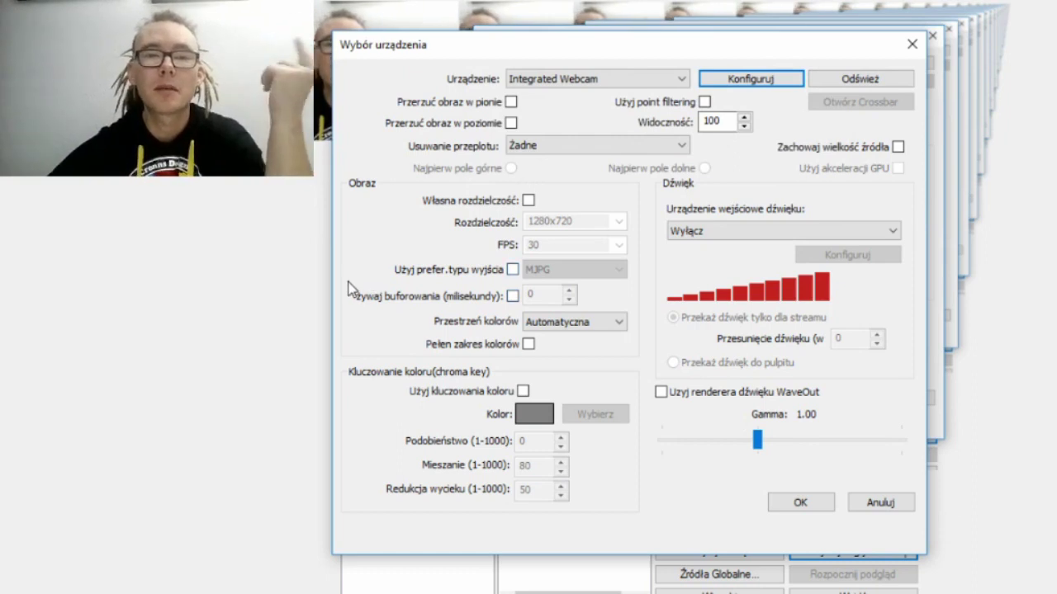
{"action": "left_click", "coordinate": [880, 503]}
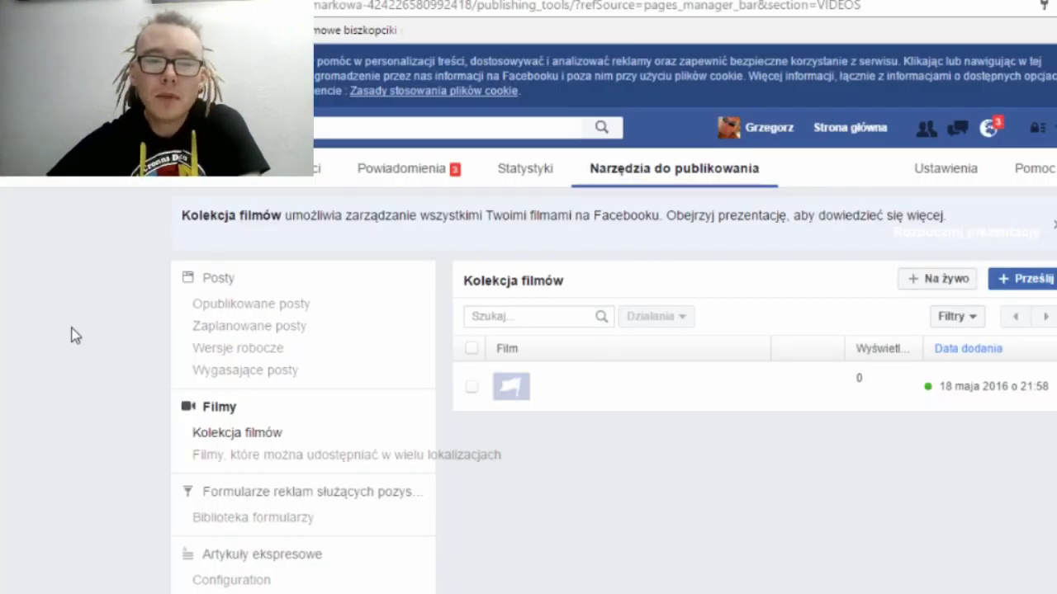
- Switch to Facebook, open the Marka_markowa page's home view and look over its contents
{"action": "left_click", "coordinate": [207, 181]}
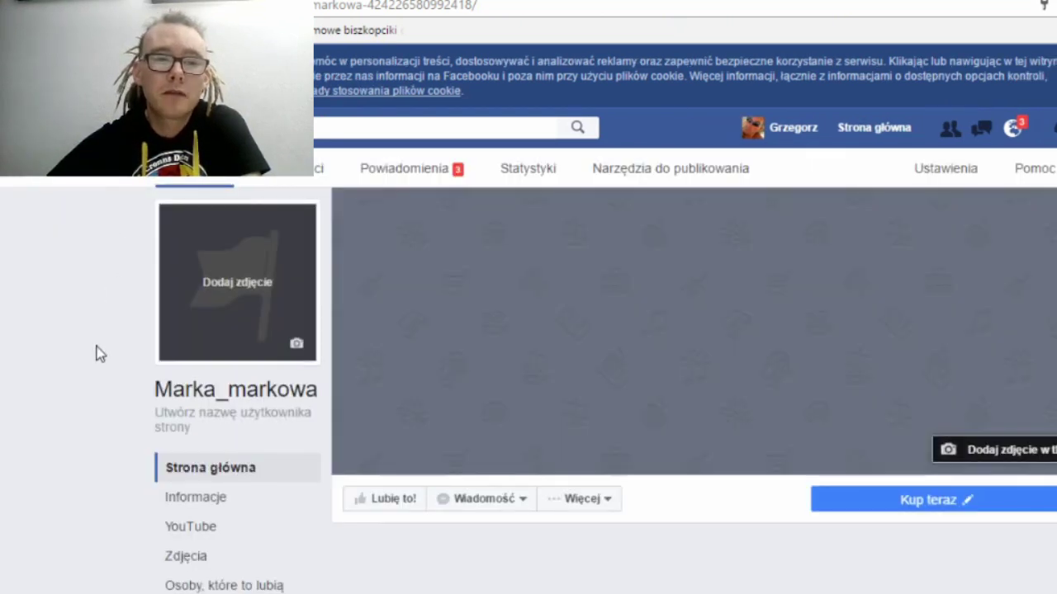
{"action": "scroll", "coordinate": [96, 353], "scroll_direction": "down", "scroll_amount": 5}
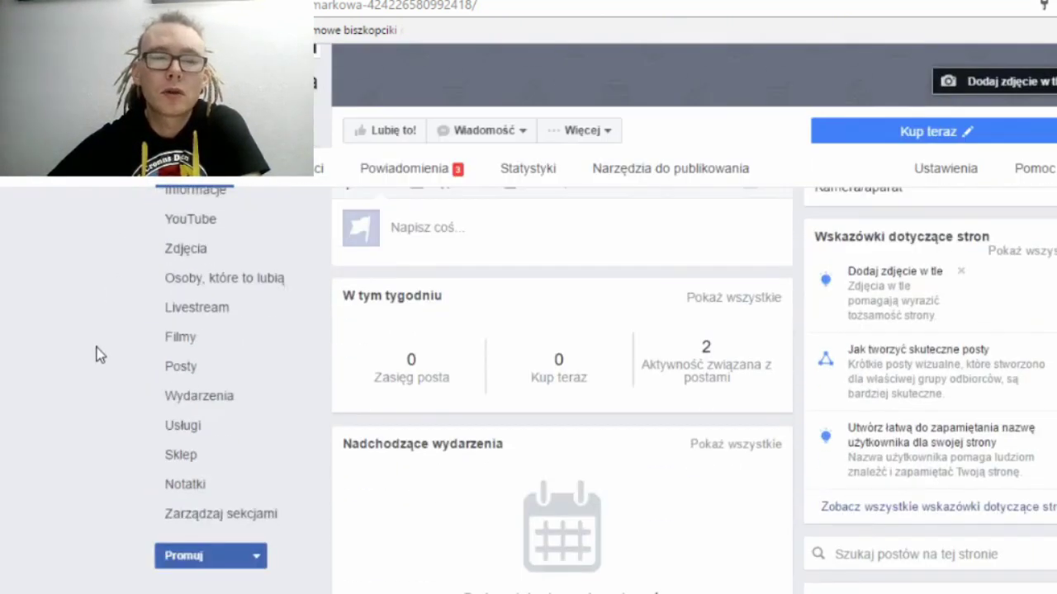
{"action": "scroll", "coordinate": [527, 235], "scroll_direction": "up", "scroll_amount": 4}
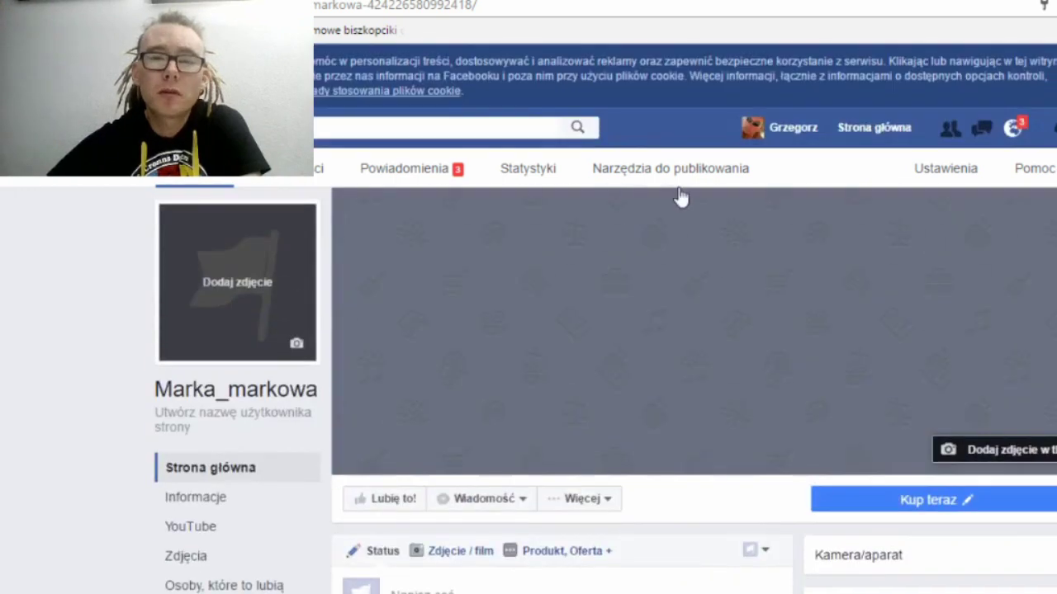
- Open the page's video library in the publishing tools and start creating a live video
{"action": "left_click", "coordinate": [665, 178]}
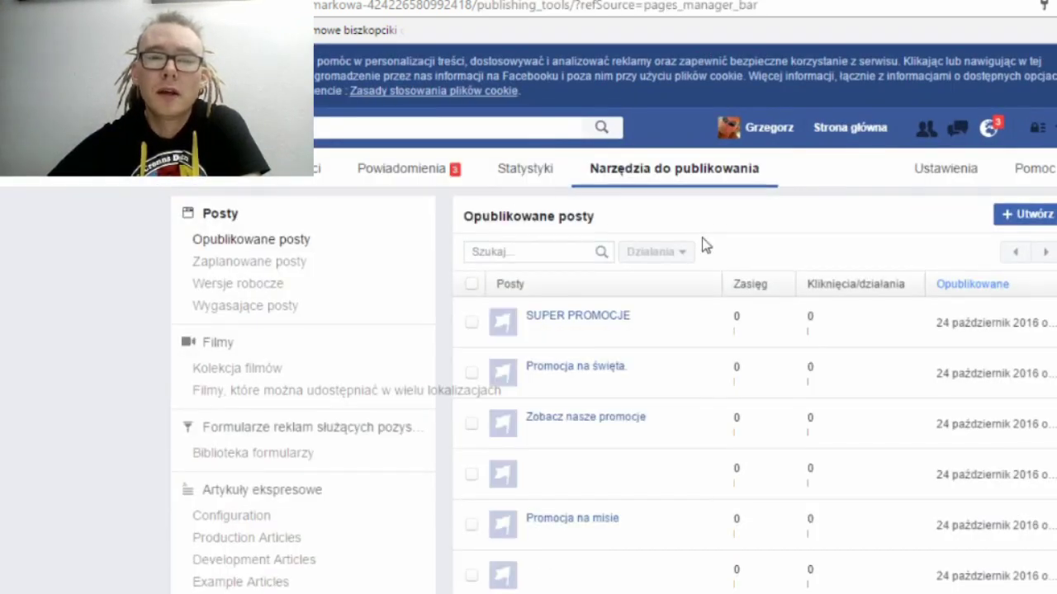
{"action": "scroll", "coordinate": [291, 347], "scroll_direction": "down", "scroll_amount": 2}
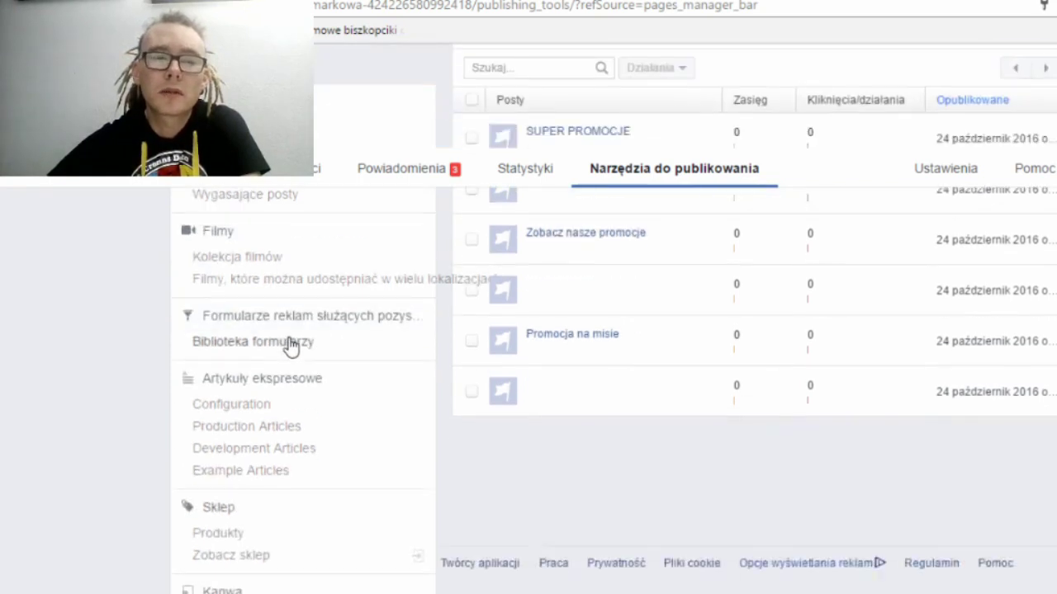
{"action": "scroll", "coordinate": [291, 347], "scroll_direction": "up", "scroll_amount": 1}
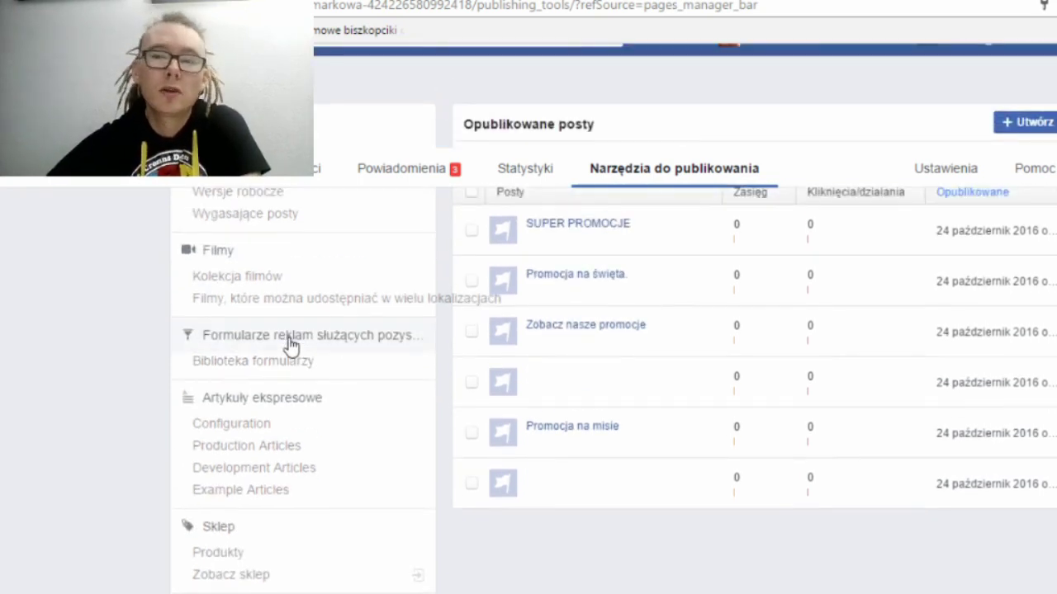
{"action": "left_click", "coordinate": [269, 279]}
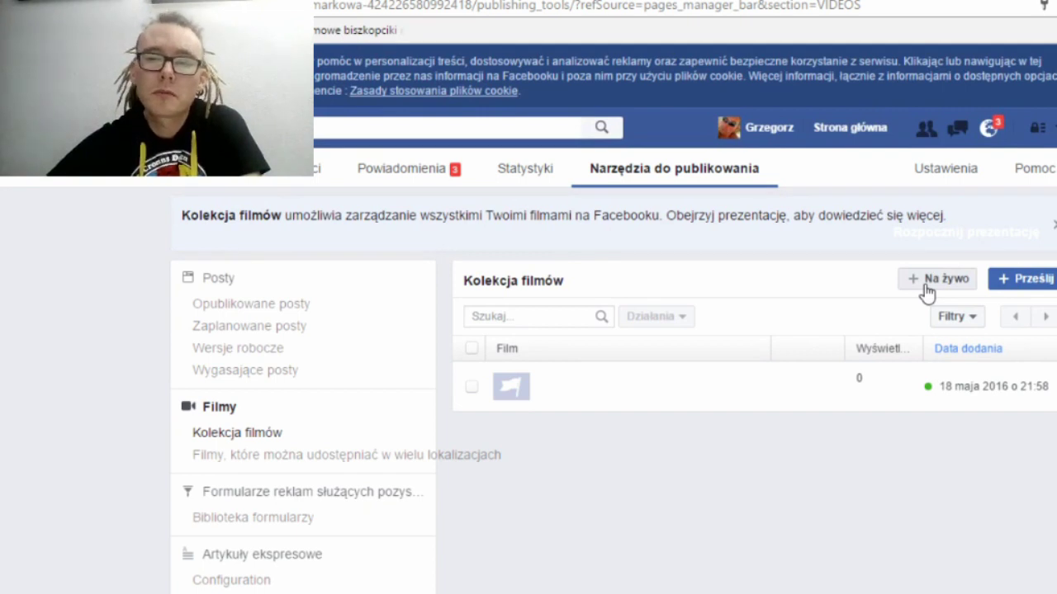
{"action": "left_click", "coordinate": [927, 290]}
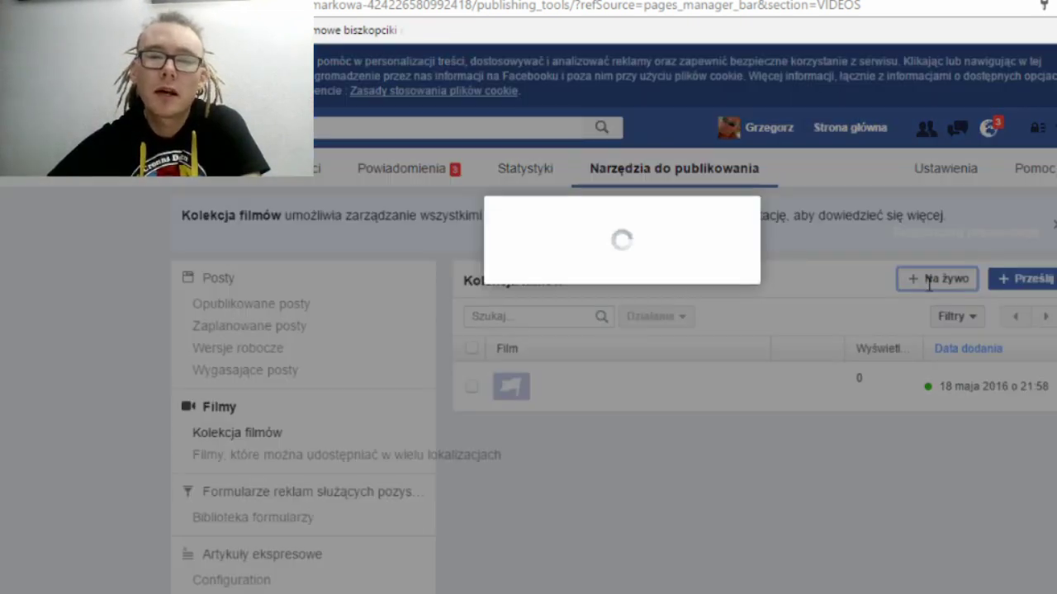
{"action": "scroll", "coordinate": [704, 322], "scroll_direction": "down", "scroll_amount": 3}
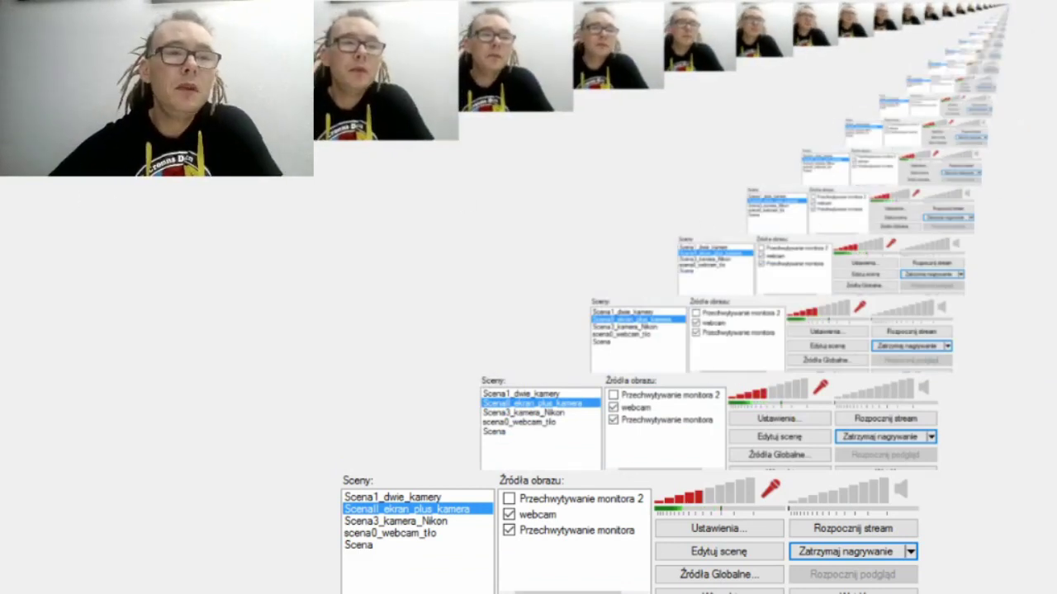
- Switch back to OBS and examine the video settings, the broadcast mode and the list of available streaming services
{"action": "left_click", "coordinate": [709, 526]}
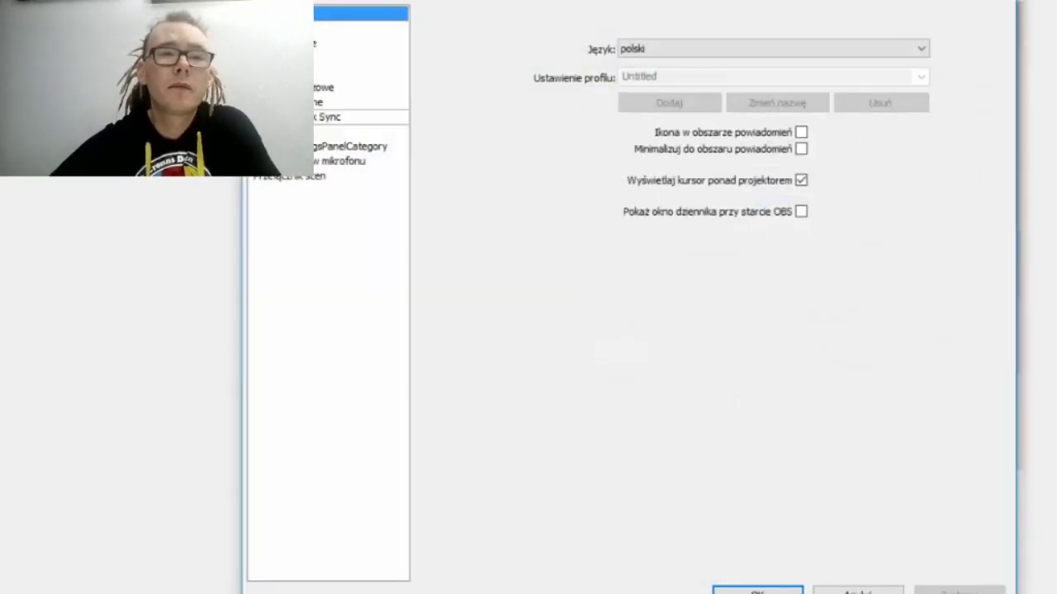
{"action": "left_click", "coordinate": [360, 57]}
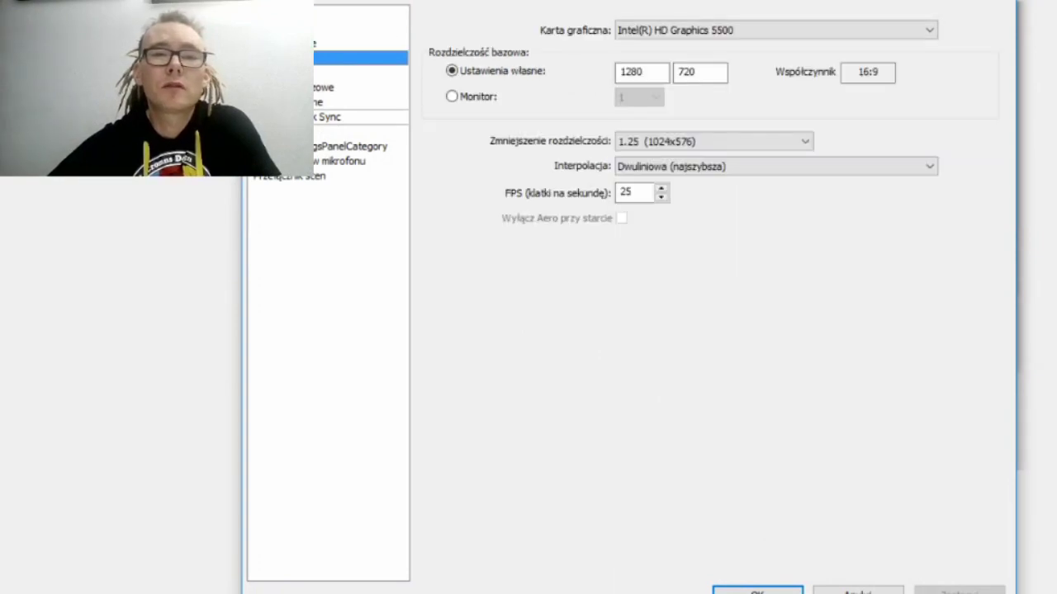
{"action": "left_click", "coordinate": [315, 43]}
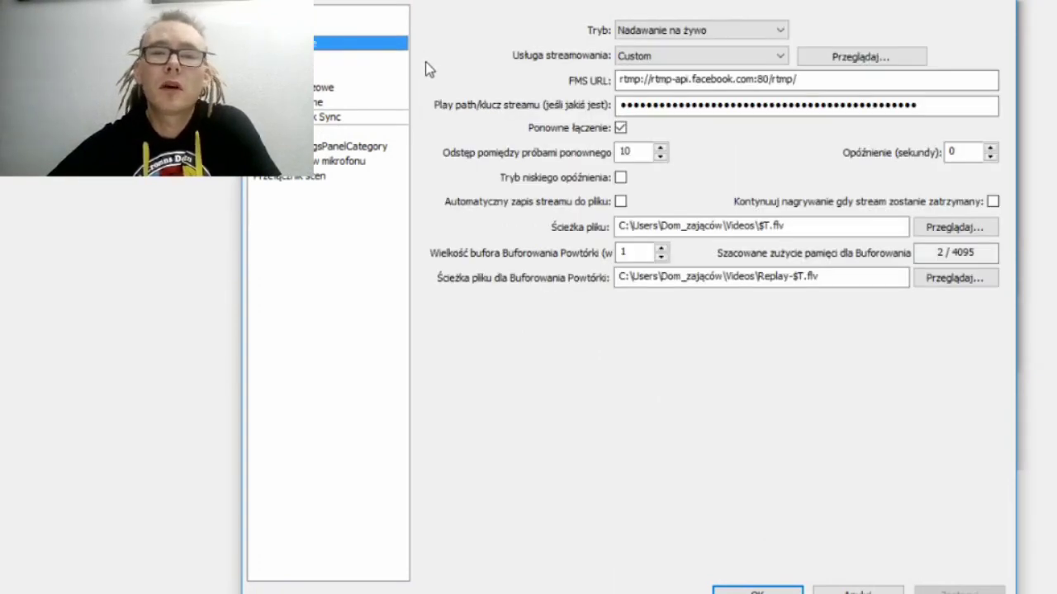
{"action": "left_click", "coordinate": [709, 33]}
{"action": "left_click", "coordinate": [709, 33]}
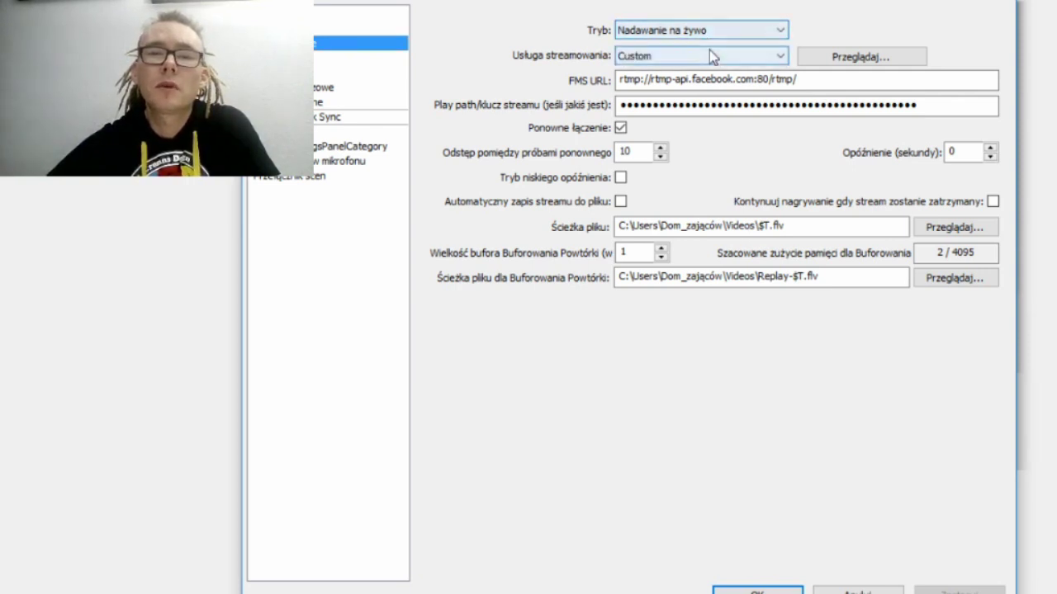
{"action": "left_click", "coordinate": [709, 53]}
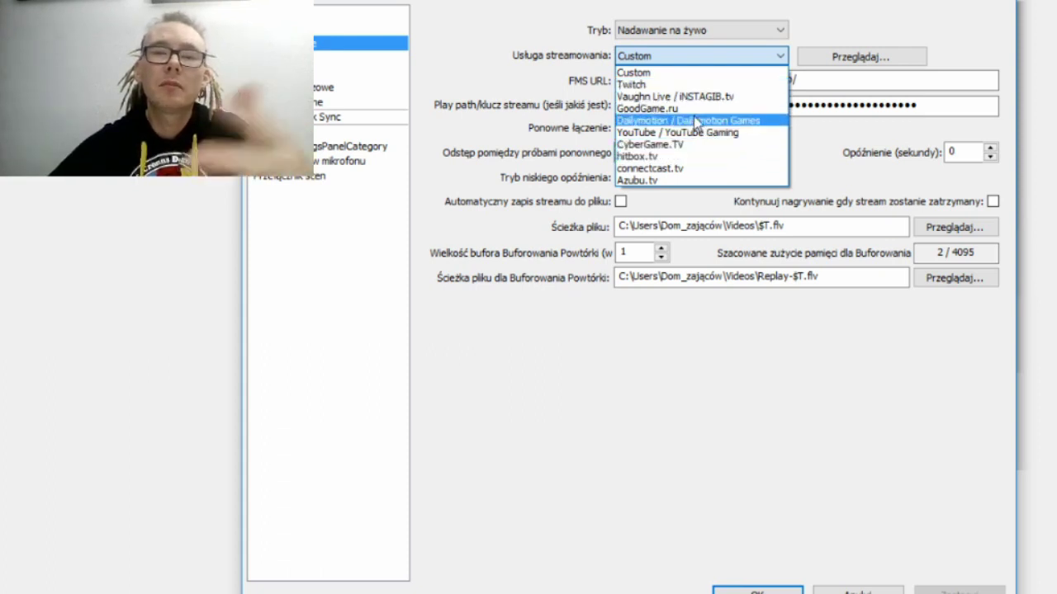
{"action": "left_click", "coordinate": [581, 355]}
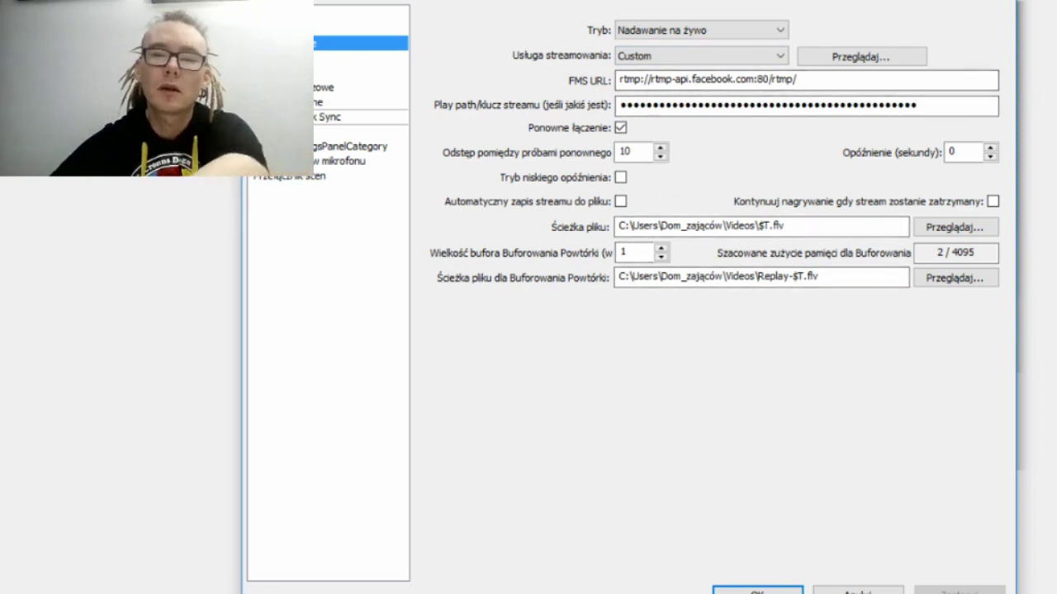
- Compare Facebook's separate server URL and stream key with the OBS stream fields, and cancel out of the OBS settings
{"action": "key", "text": "alt+Tab"}
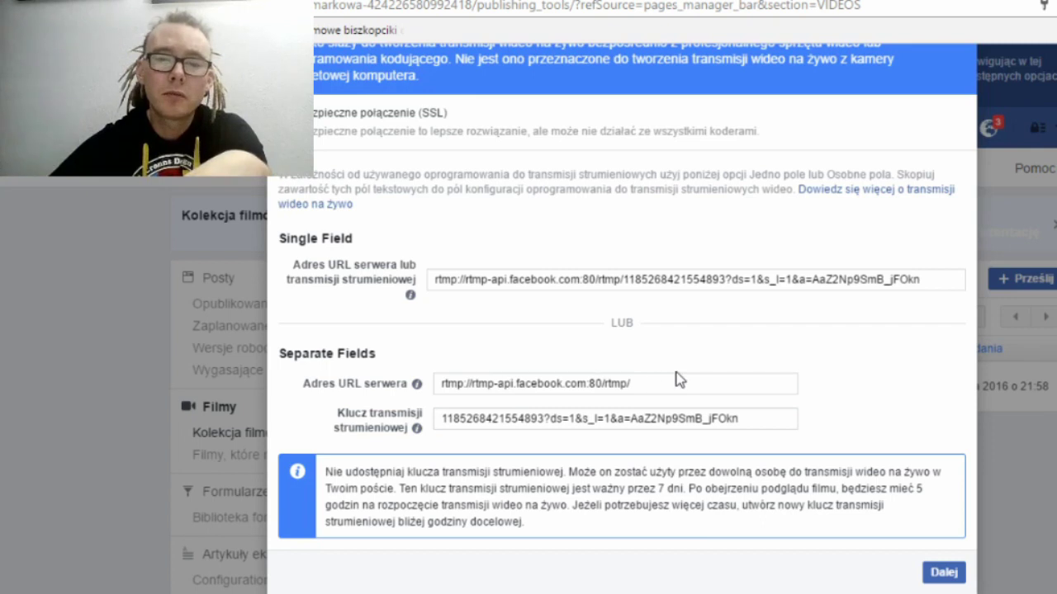
{"action": "left_click", "coordinate": [663, 390]}
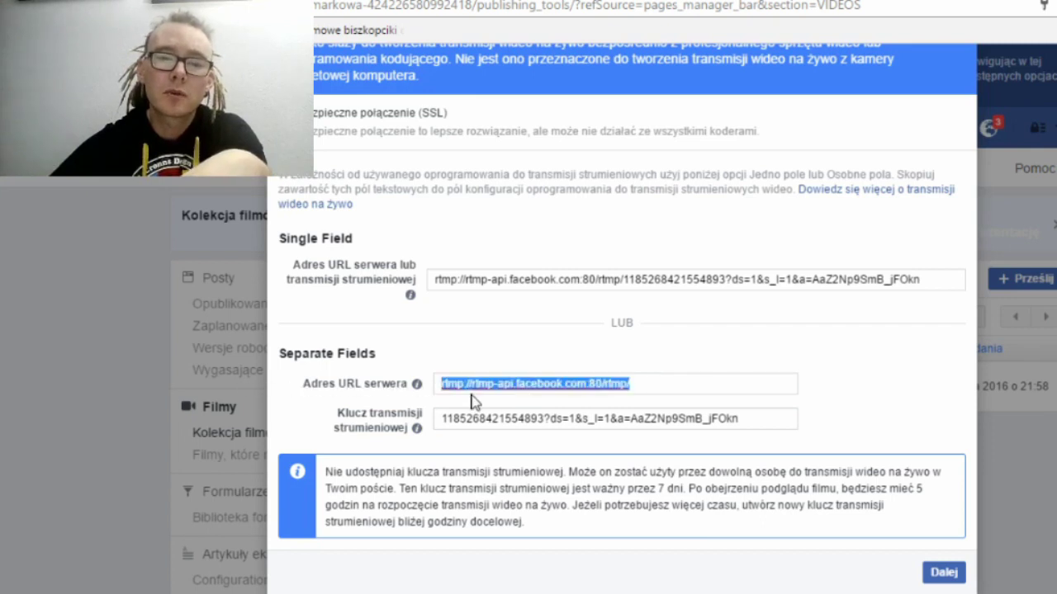
{"action": "left_click", "coordinate": [778, 422]}
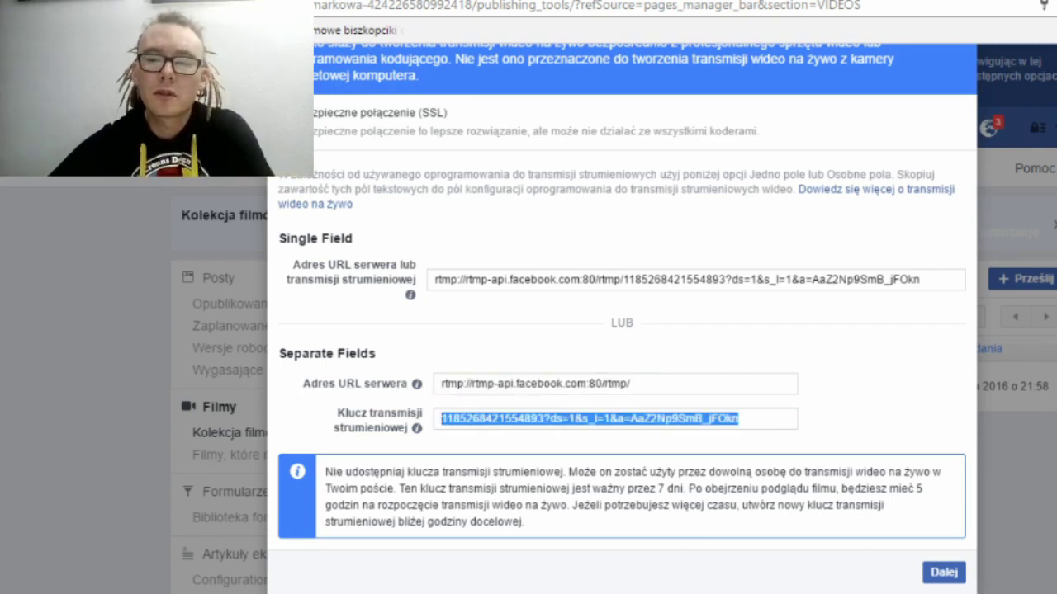
{"action": "key", "text": "alt+Tab"}
{"action": "left_click", "coordinate": [805, 105]}
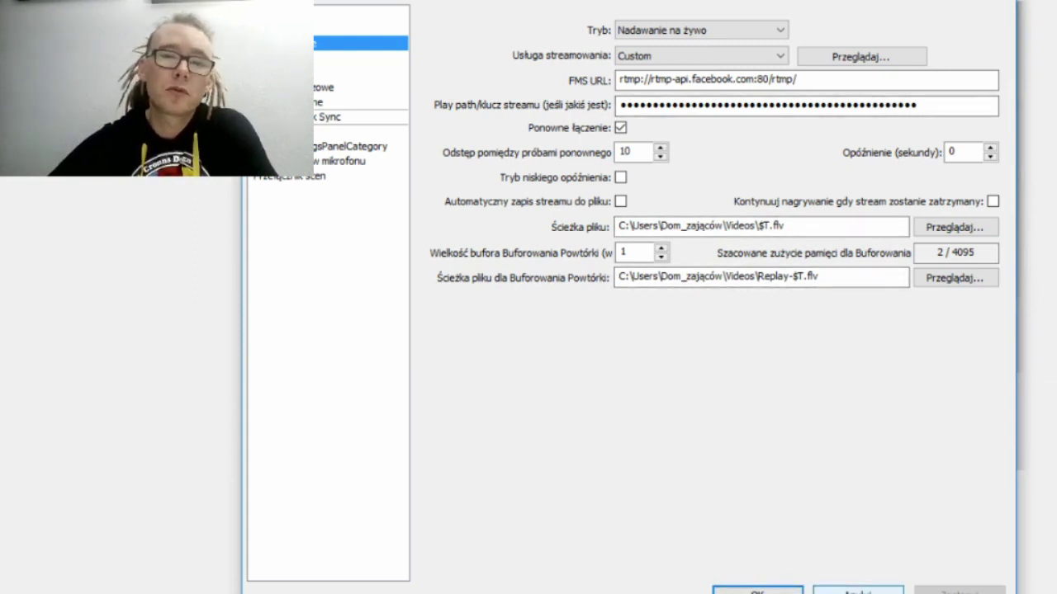
{"action": "left_click", "coordinate": [858, 590]}
{"action": "key", "text": "Escape"}
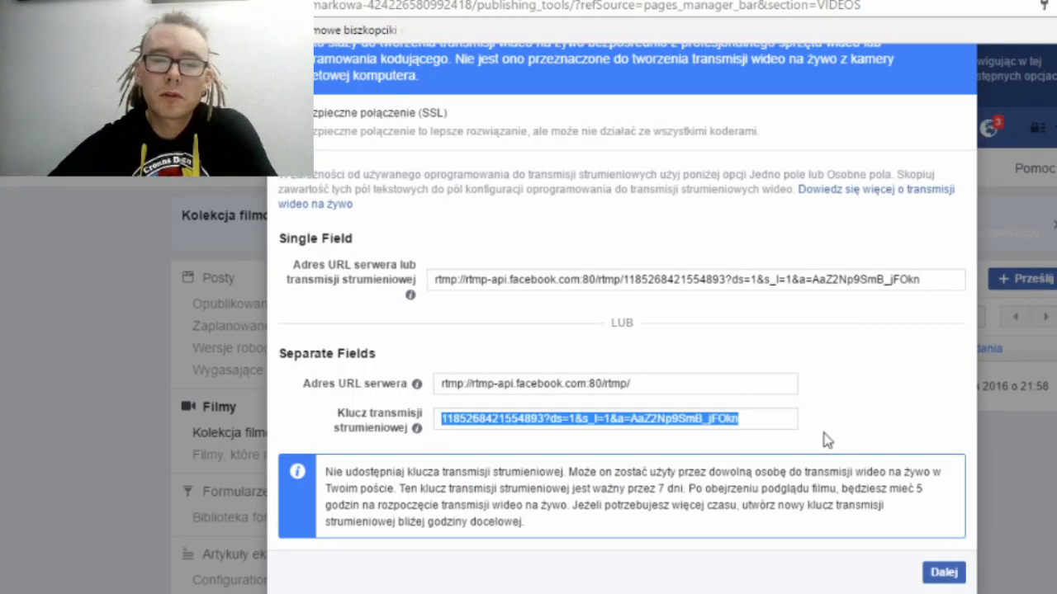
- Continue to the live video's details form on Facebook, look it over and discard the post
{"action": "left_click", "coordinate": [944, 573]}
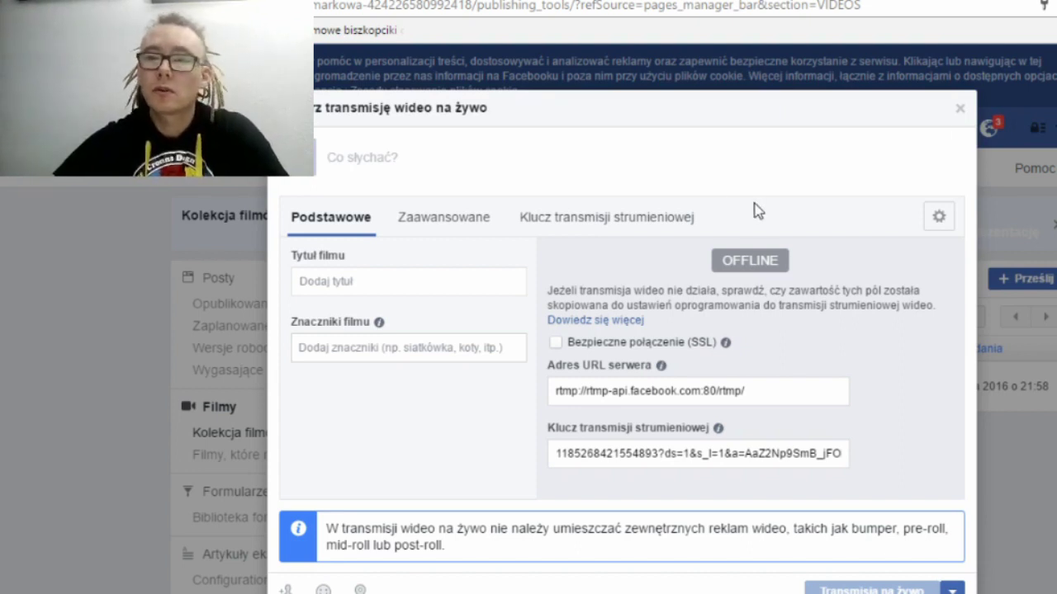
{"action": "left_click", "coordinate": [960, 110]}
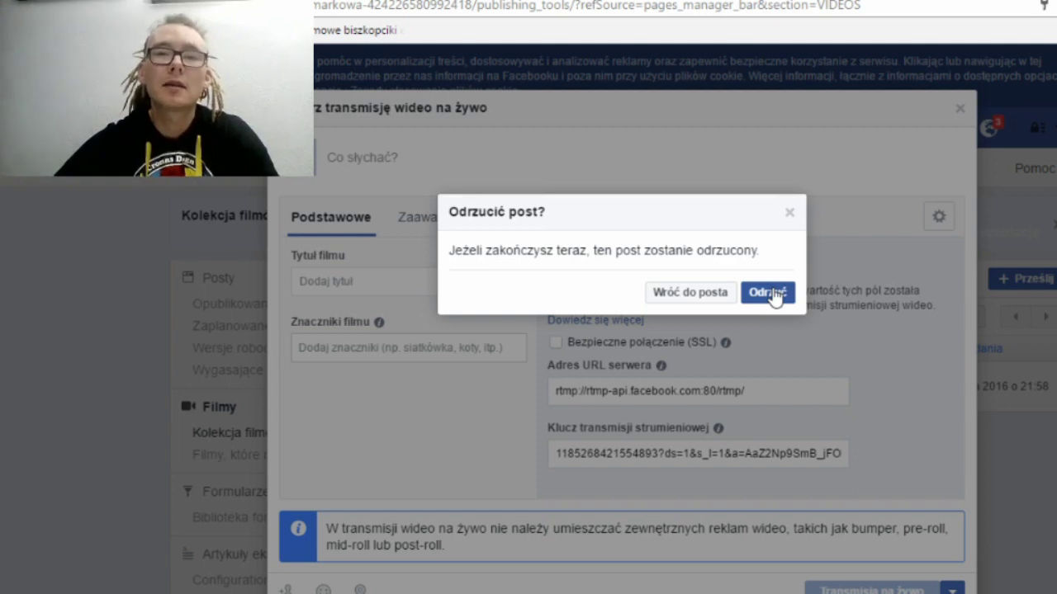
{"action": "left_click", "coordinate": [773, 296]}
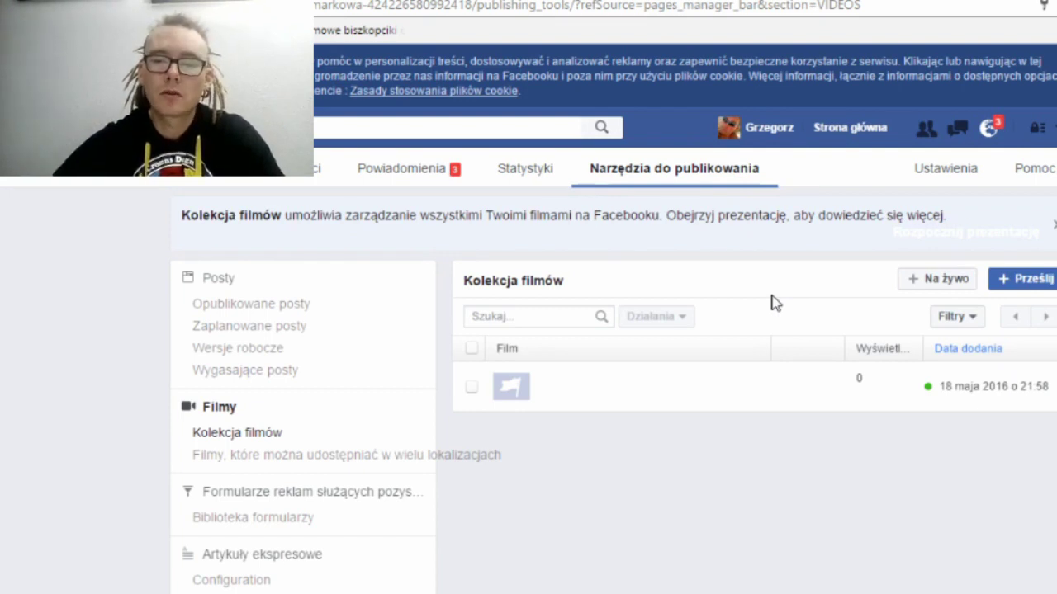
- Start streaming from OBS, switch to Facebook, and create a new live video up to its details form
{"action": "key", "text": "alt+Tab"}
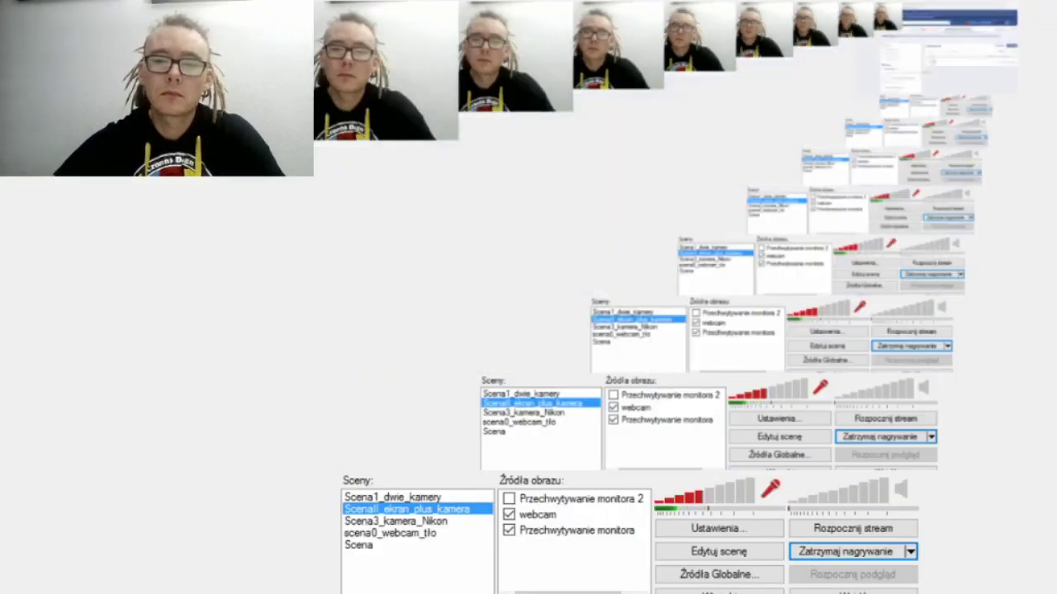
{"action": "left_click", "coordinate": [853, 528]}
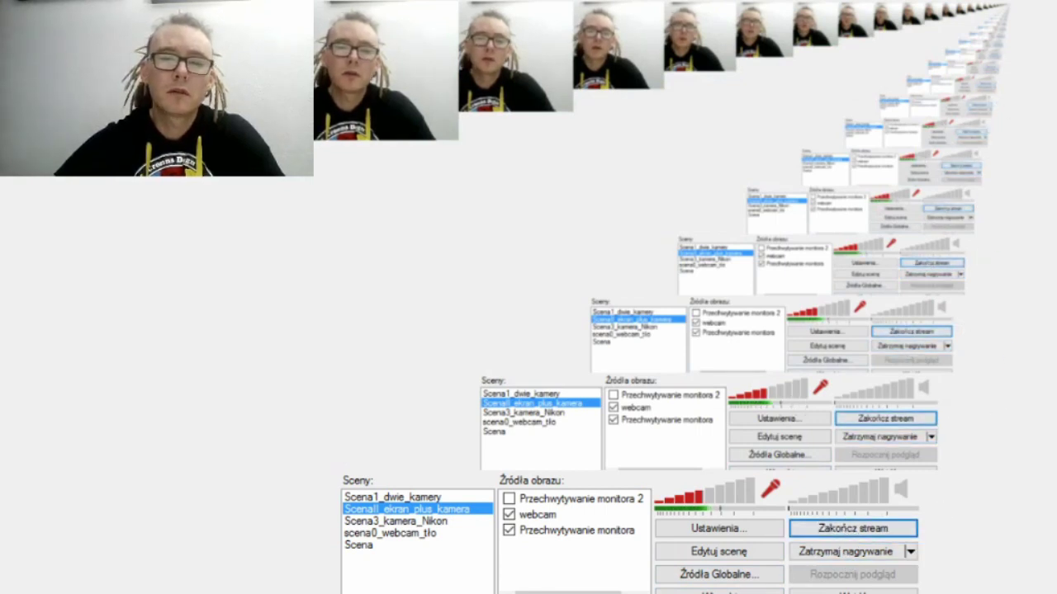
{"action": "key", "text": "alt+Tab"}
{"action": "left_click", "coordinate": [948, 279]}
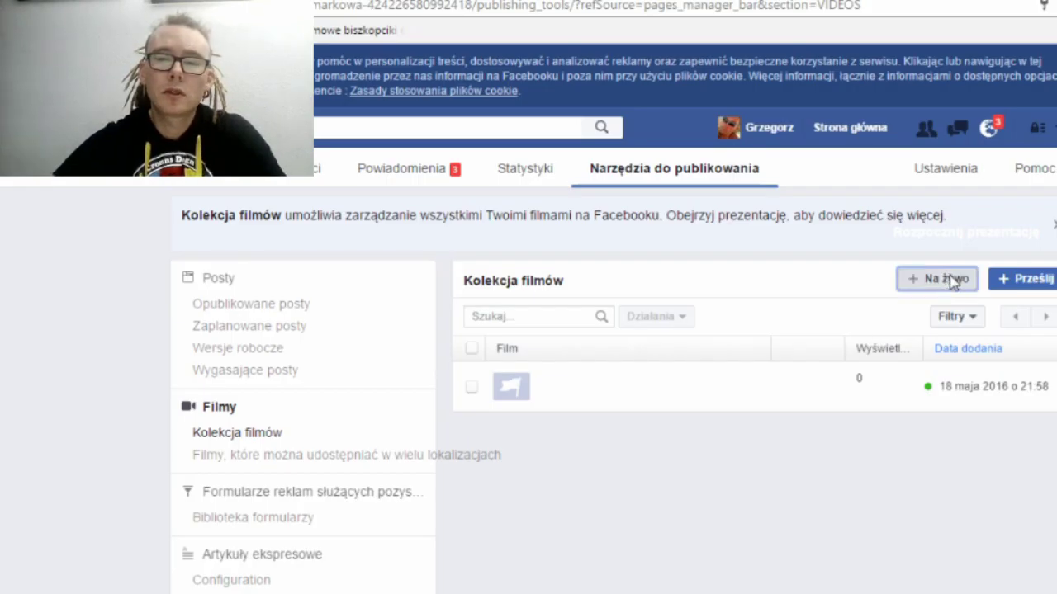
{"action": "scroll", "coordinate": [735, 413], "scroll_direction": "down", "scroll_amount": 2}
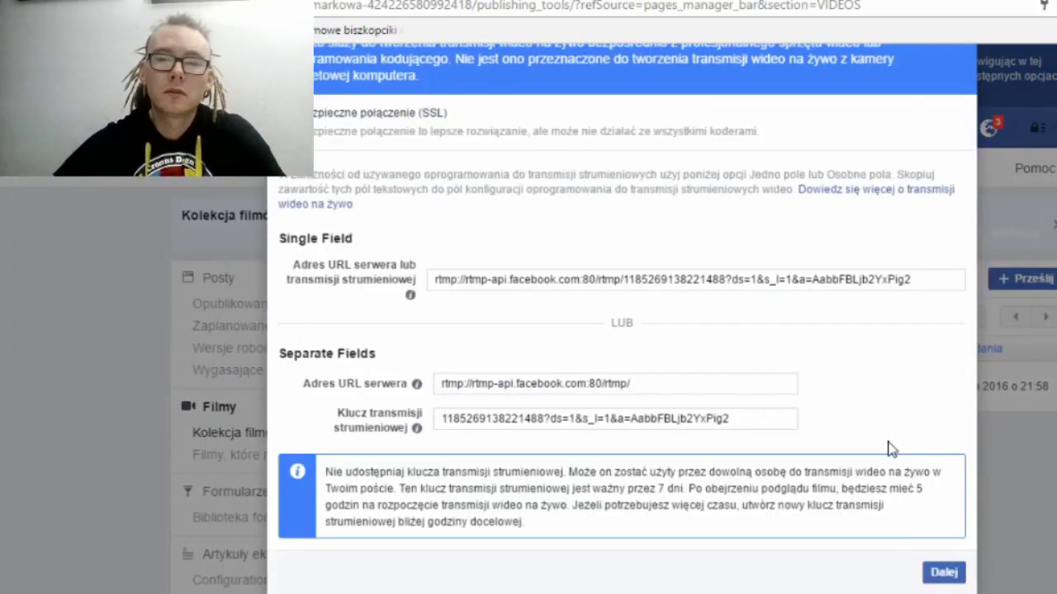
{"action": "left_click", "coordinate": [945, 571]}
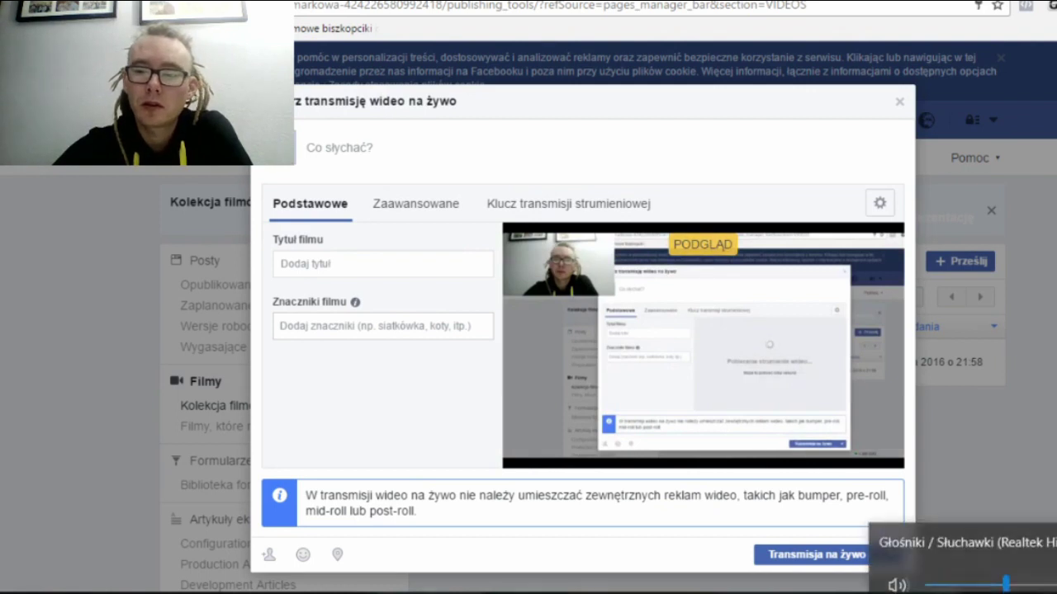
- Mute the computer's speakers and enter "tytul filmu" as the live video's post text
{"action": "left_click_drag", "start_coordinate": [1006, 568], "coordinate": [926, 568]}
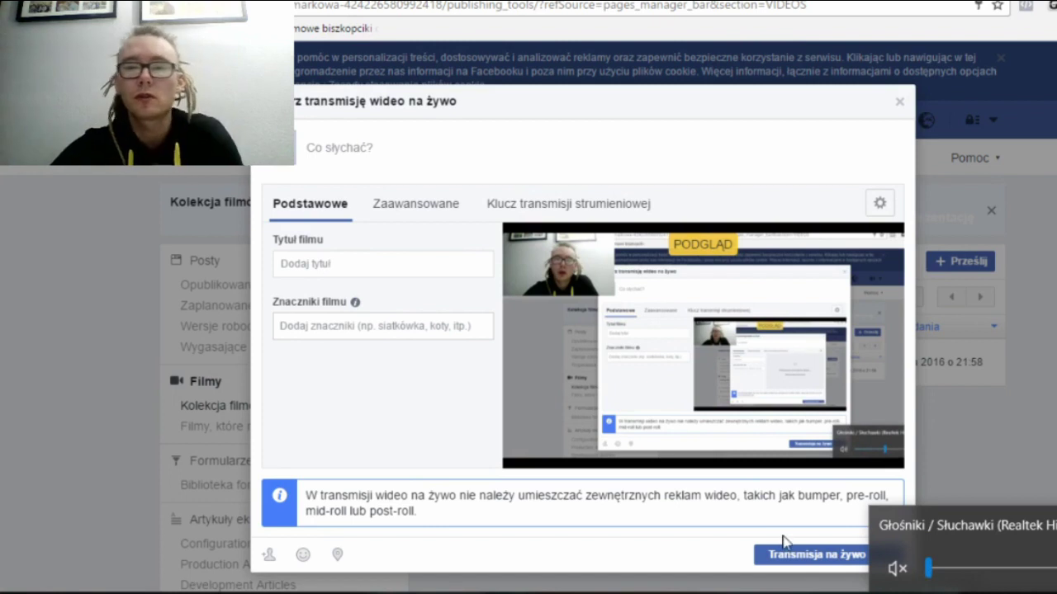
{"action": "left_click", "coordinate": [568, 145]}
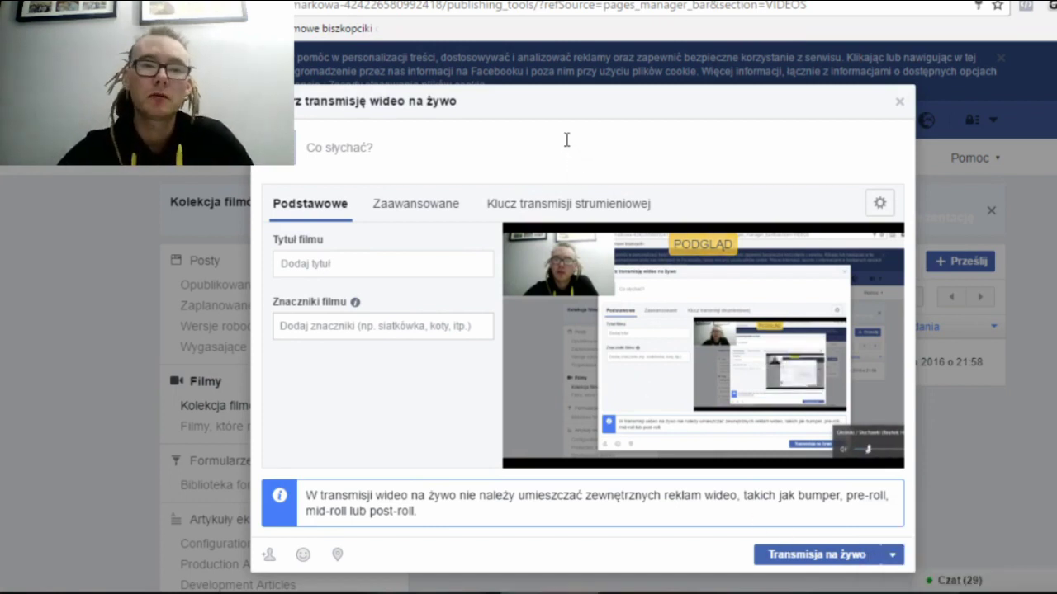
{"action": "type", "text": "tytuł filmu"}
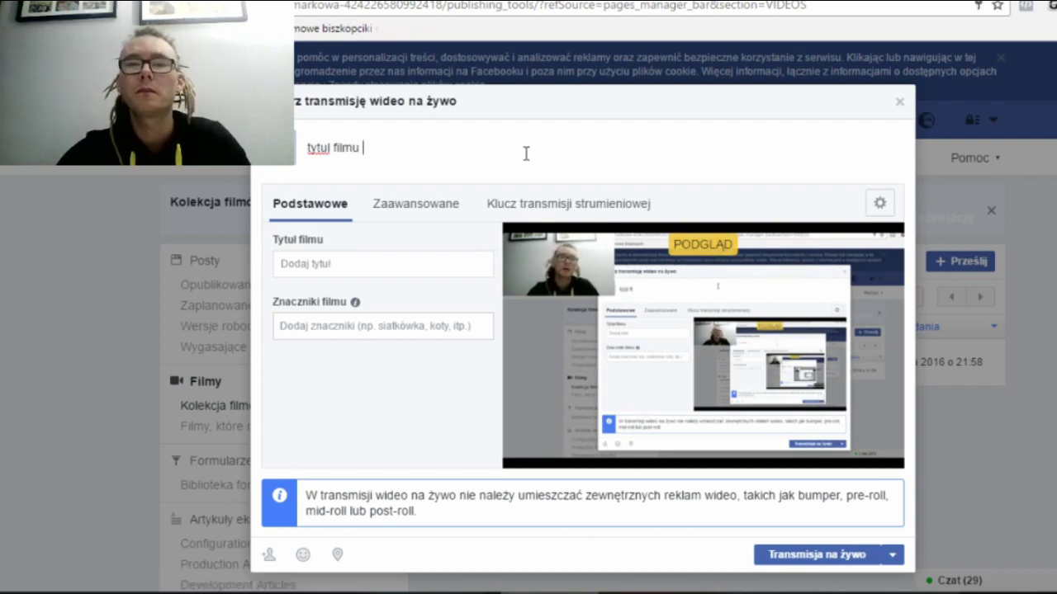
- Title the live video "poradnik" and add the video tag "Filmy akcji"
{"action": "left_click", "coordinate": [398, 270]}
{"action": "type", "text": "t"}
{"action": "key", "text": "BackSpace"}
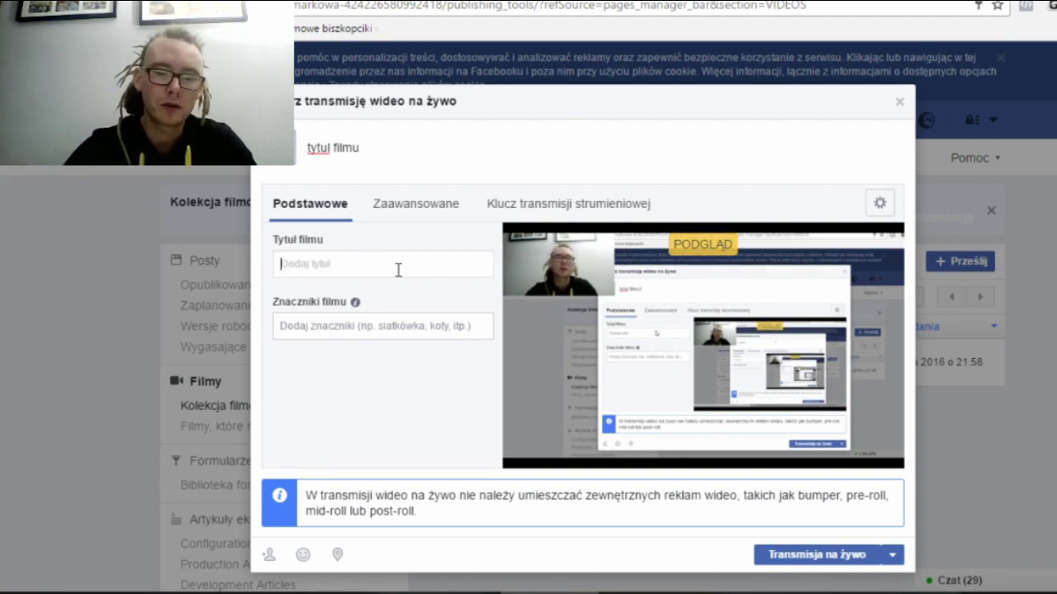
{"action": "type", "text": "poradnik"}
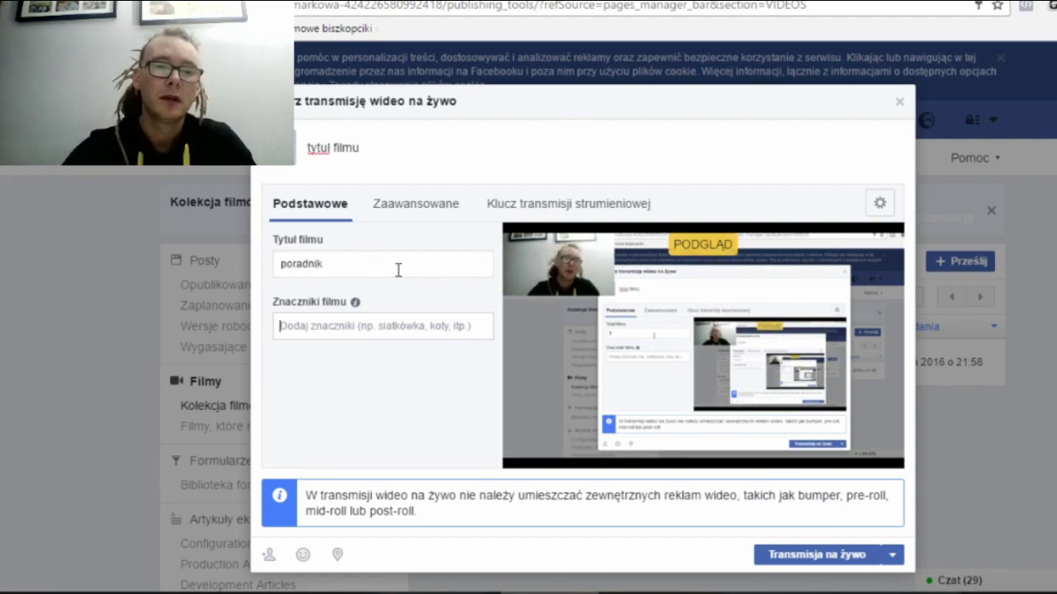
{"action": "type", "text": "film"}
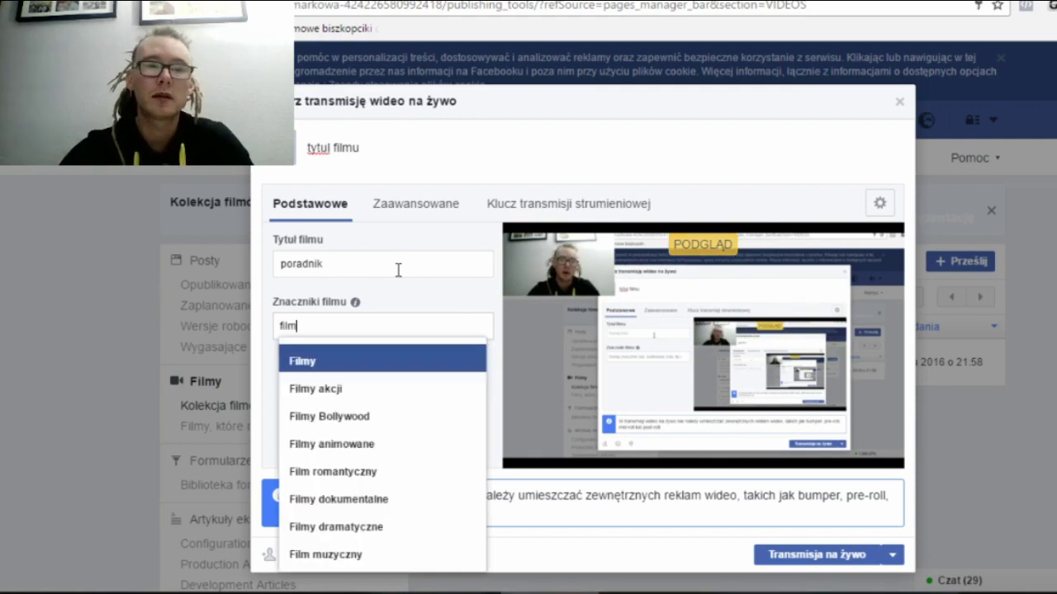
{"action": "left_click", "coordinate": [382, 380]}
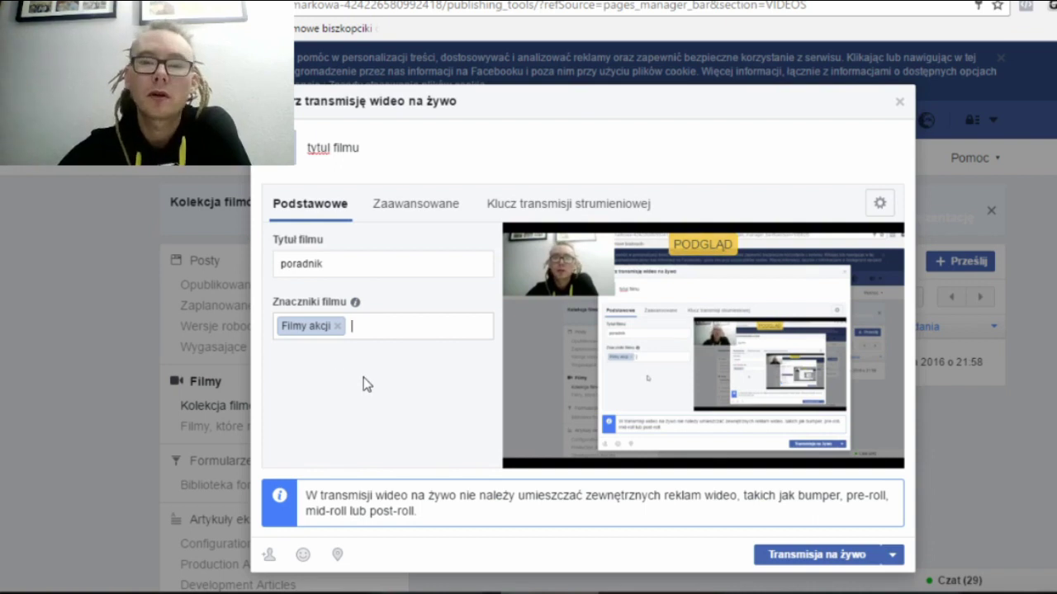
- View the embed code for the live video and close it
{"action": "left_click", "coordinate": [880, 207]}
{"action": "left_click", "coordinate": [868, 239]}
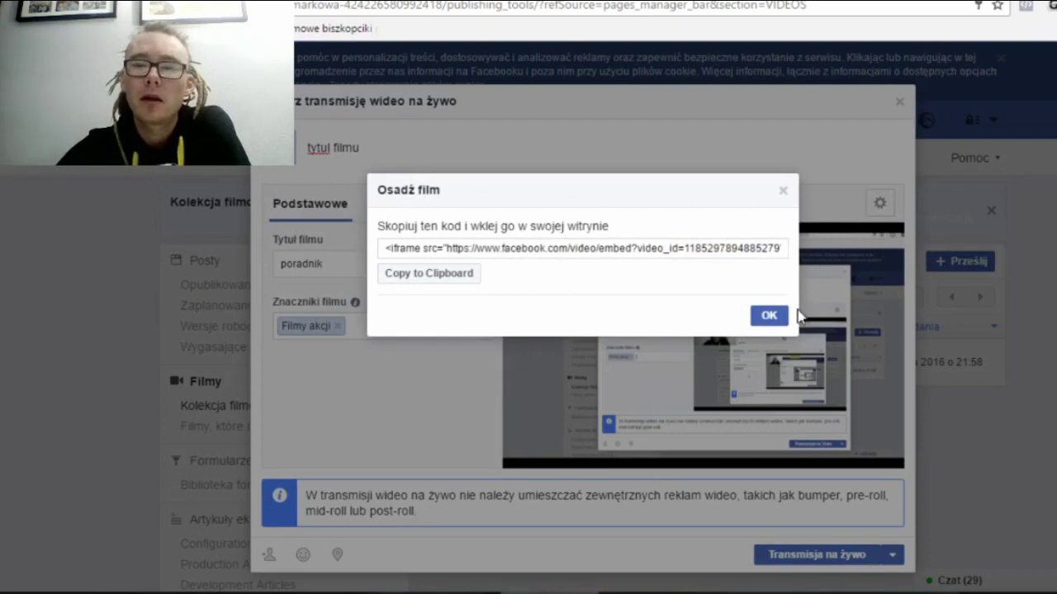
{"action": "left_click", "coordinate": [770, 316]}
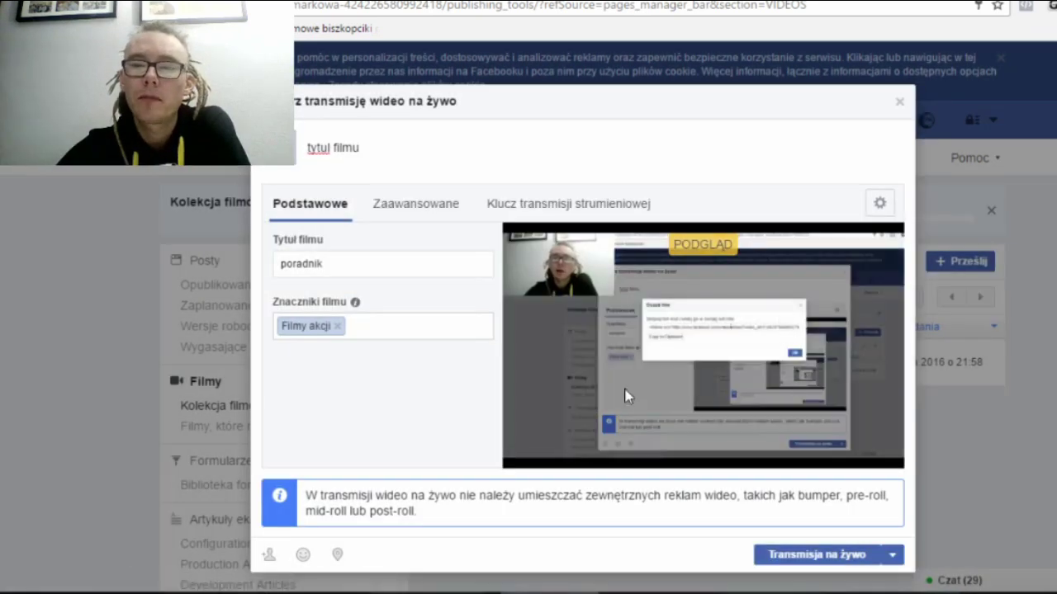
- Start the live broadcast on the Facebook page
{"action": "left_click", "coordinate": [807, 560]}
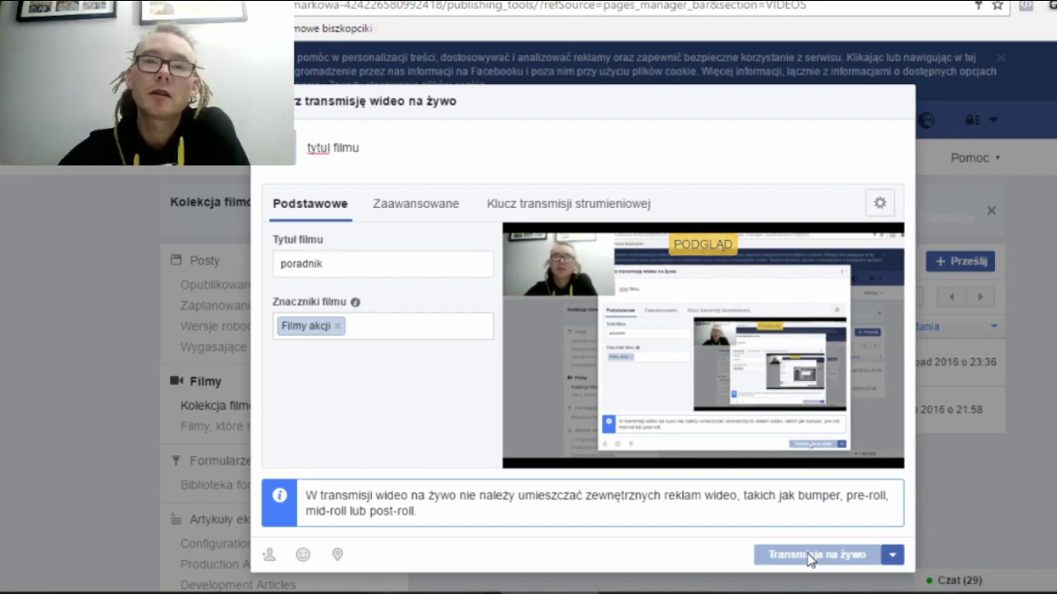
{"action": "left_click", "coordinate": [810, 558]}
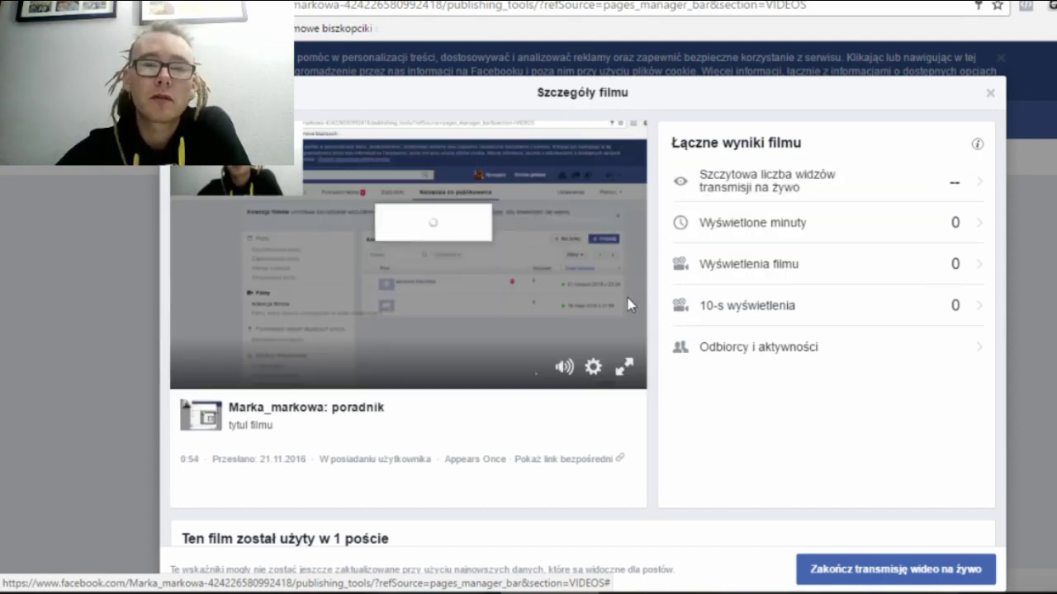
- Examine the live video's details: its post usage, peak live viewer graph, and audience and engagement figures
{"action": "scroll", "coordinate": [725, 375], "scroll_direction": "down", "scroll_amount": 2}
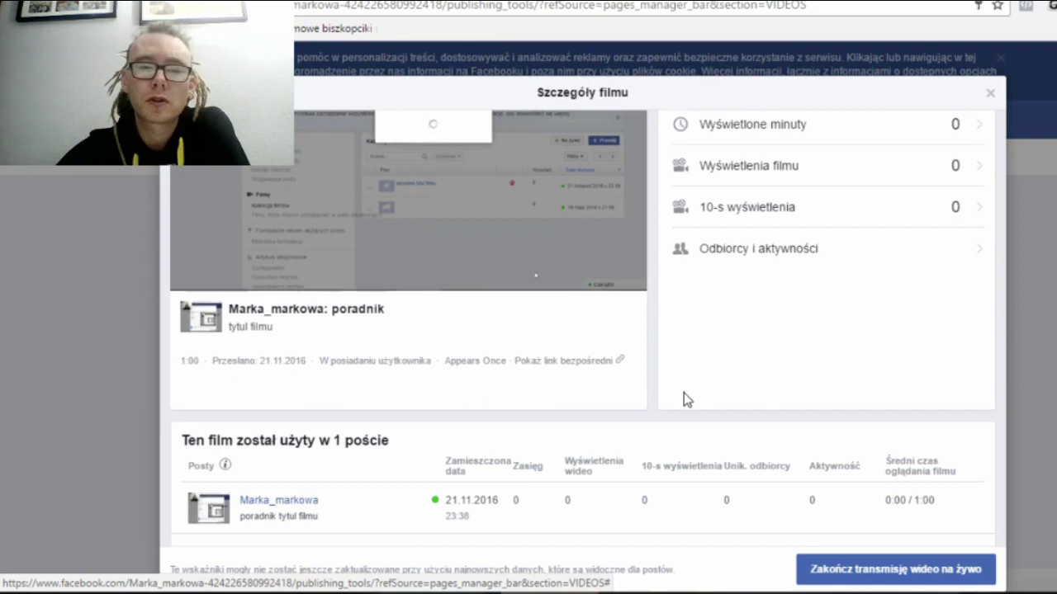
{"action": "scroll", "coordinate": [683, 399], "scroll_direction": "up", "scroll_amount": 2}
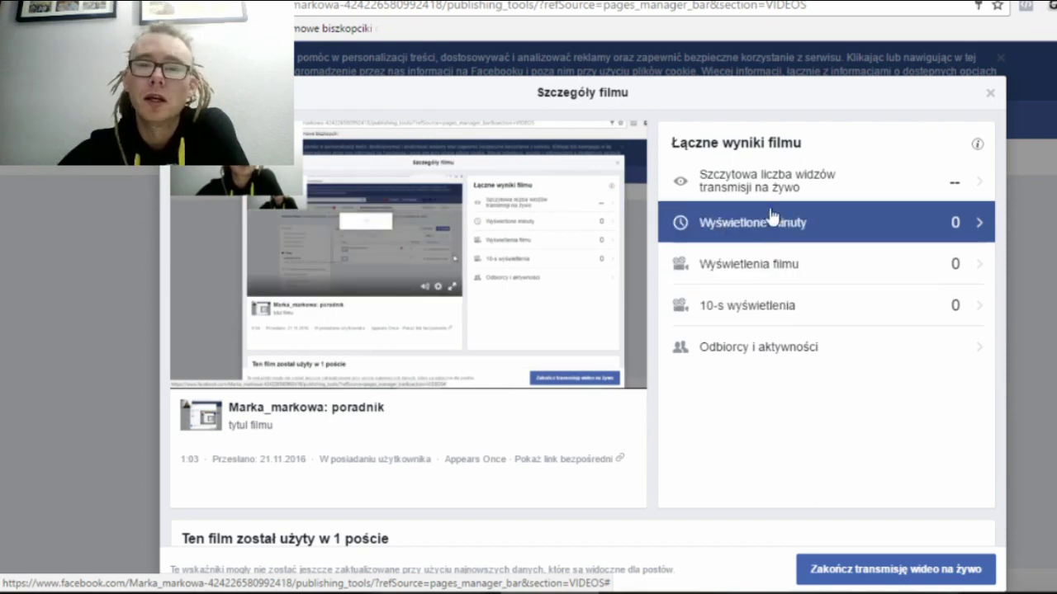
{"action": "left_click", "coordinate": [790, 187]}
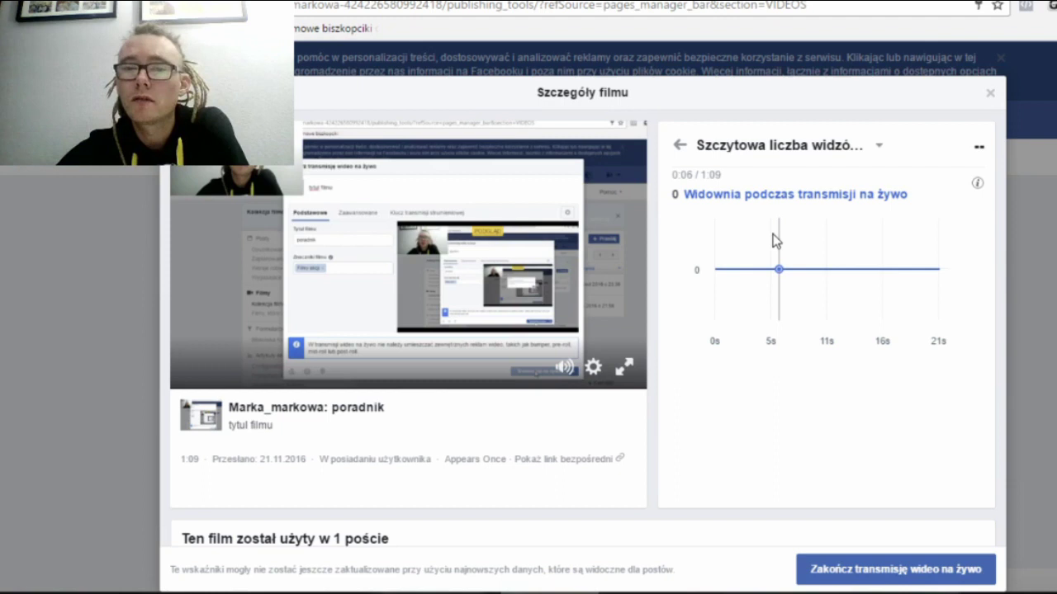
{"action": "left_click", "coordinate": [682, 148]}
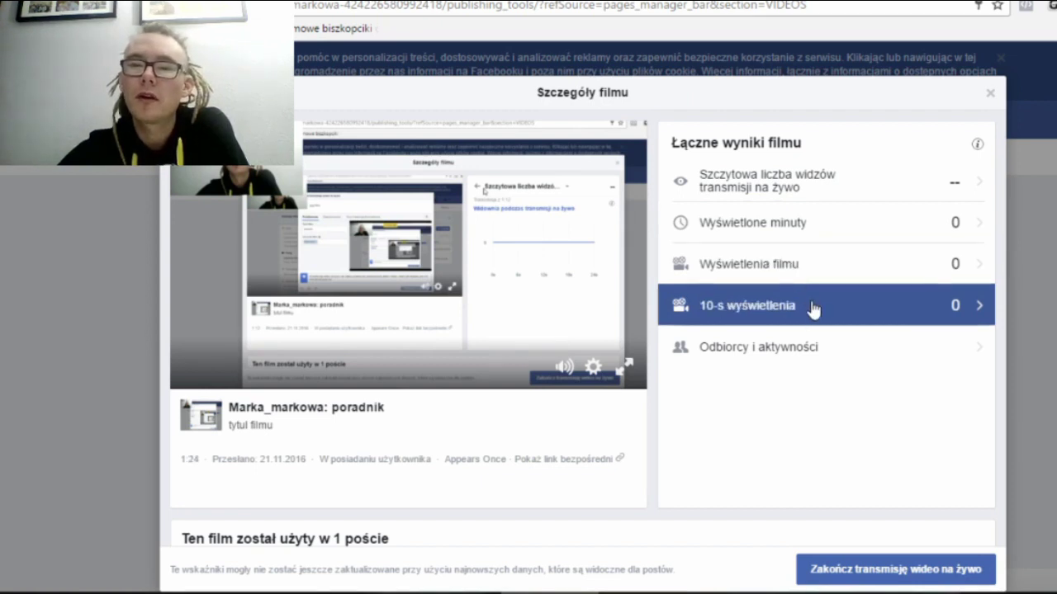
{"action": "left_click", "coordinate": [792, 347]}
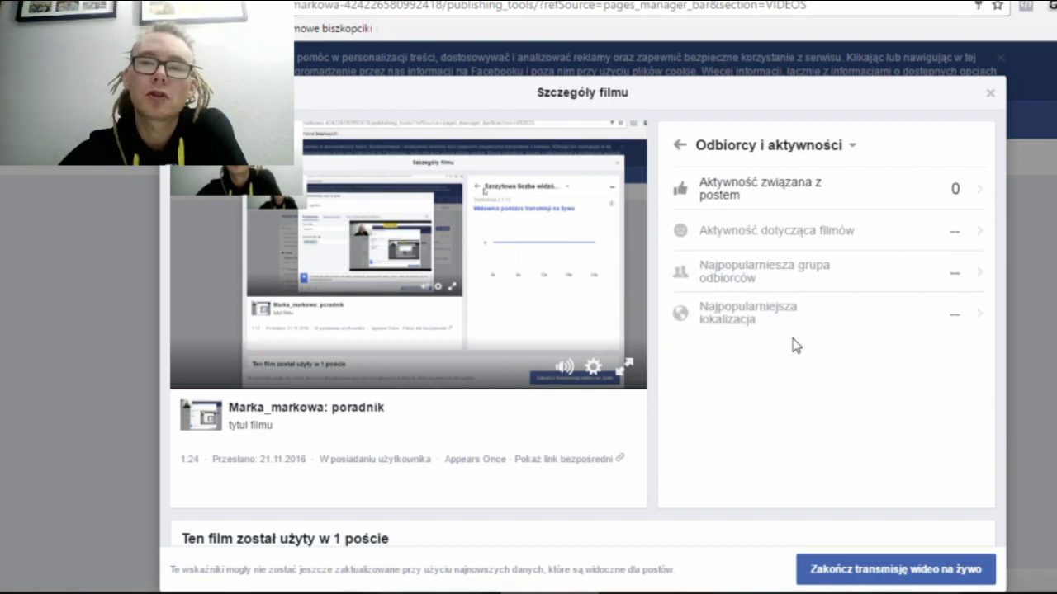
{"action": "left_click", "coordinate": [680, 150]}
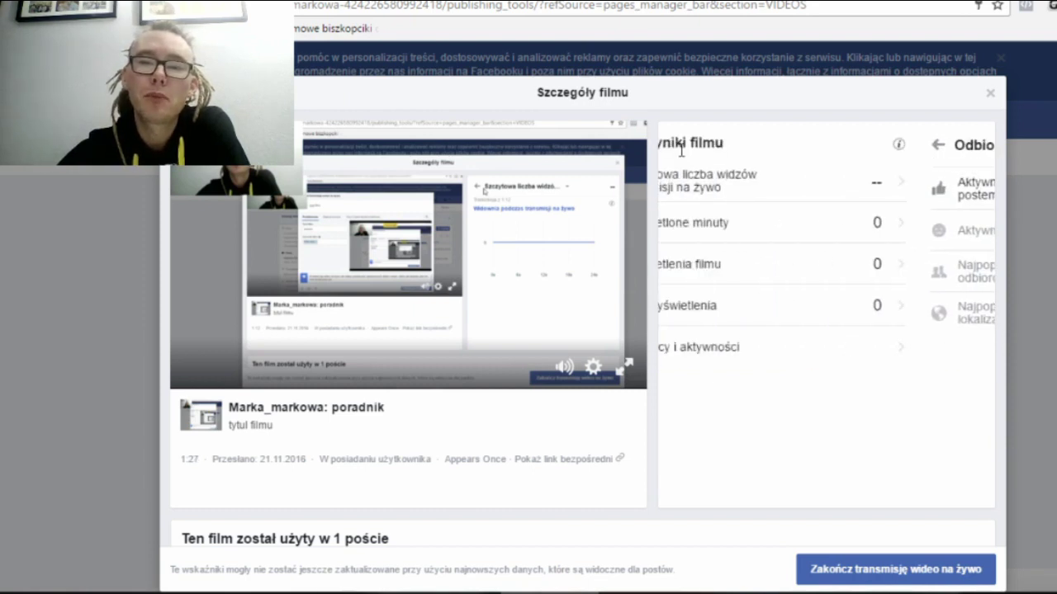
- Open the live video's direct link, go to the Marka_markowa page and examine the live post in its feed
{"action": "scroll", "coordinate": [701, 216], "scroll_direction": "down", "scroll_amount": 1}
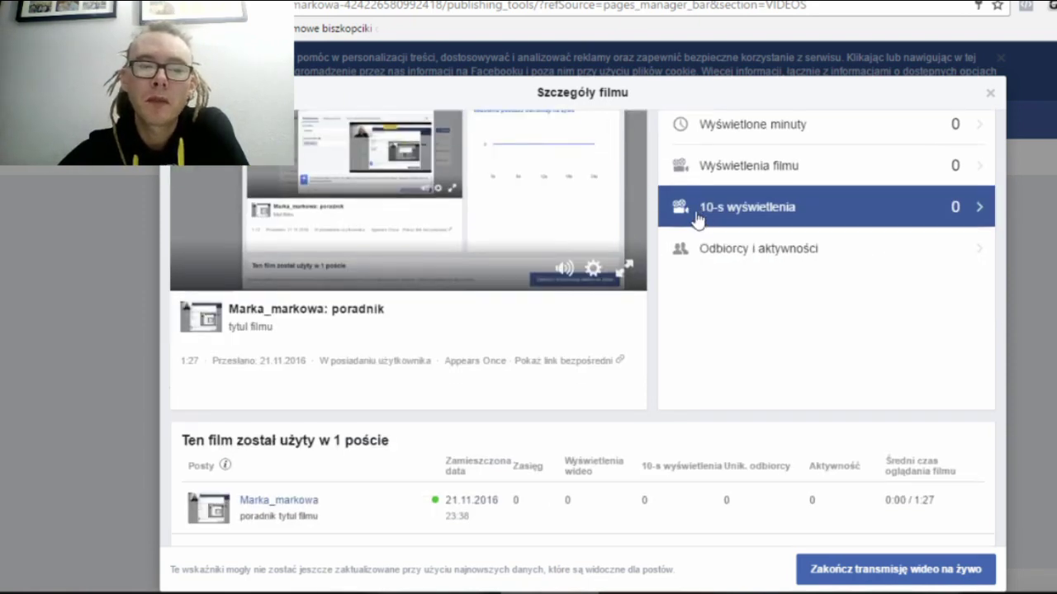
{"action": "left_click", "coordinate": [579, 362]}
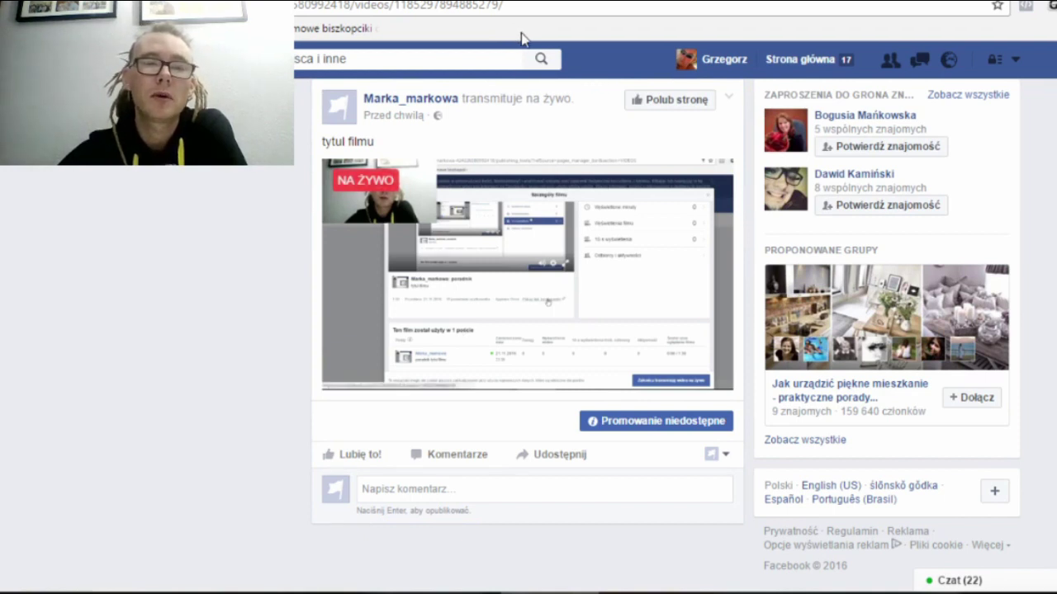
{"action": "left_click", "coordinate": [436, 101]}
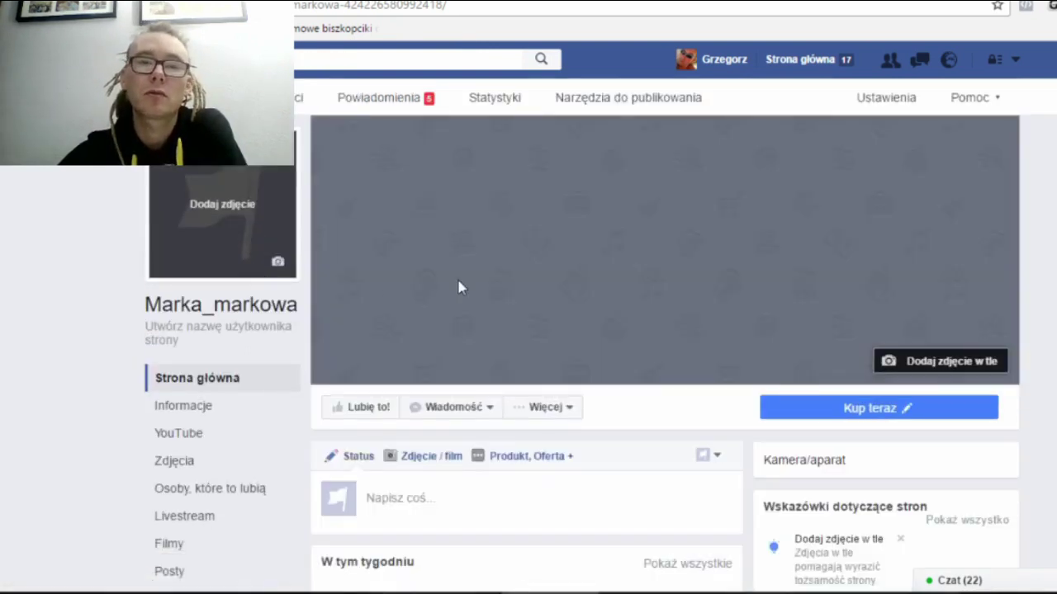
{"action": "scroll", "coordinate": [461, 287], "scroll_direction": "down", "scroll_amount": 12}
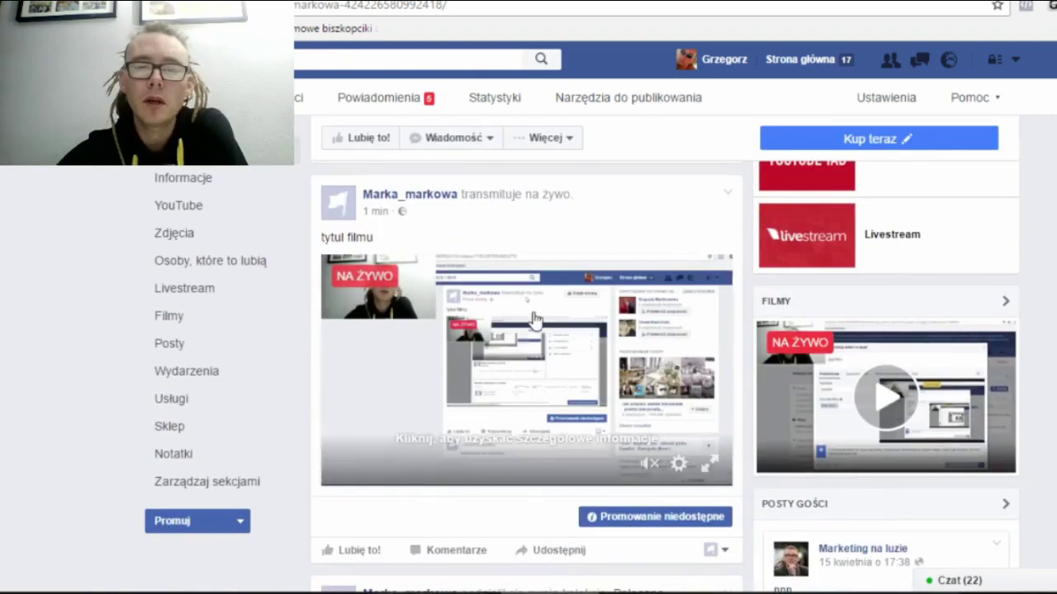
{"action": "scroll", "coordinate": [537, 302], "scroll_direction": "down", "scroll_amount": 2}
{"action": "scroll", "coordinate": [568, 312], "scroll_direction": "up", "scroll_amount": 1}
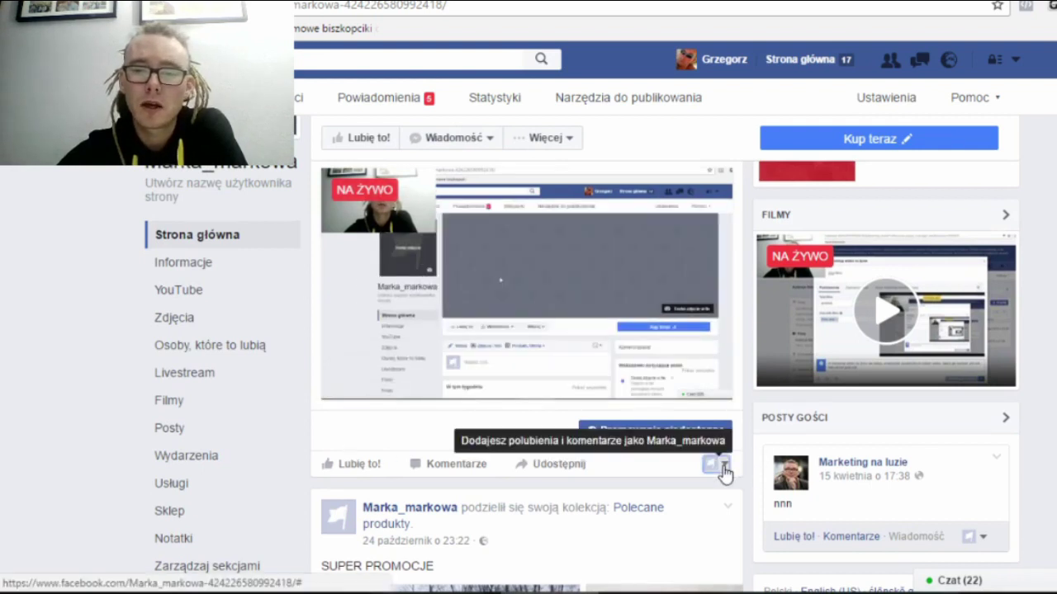
- Switch the commenting identity on the live post to the personal profile and react to the post with Wow
{"action": "left_click", "coordinate": [724, 467]}
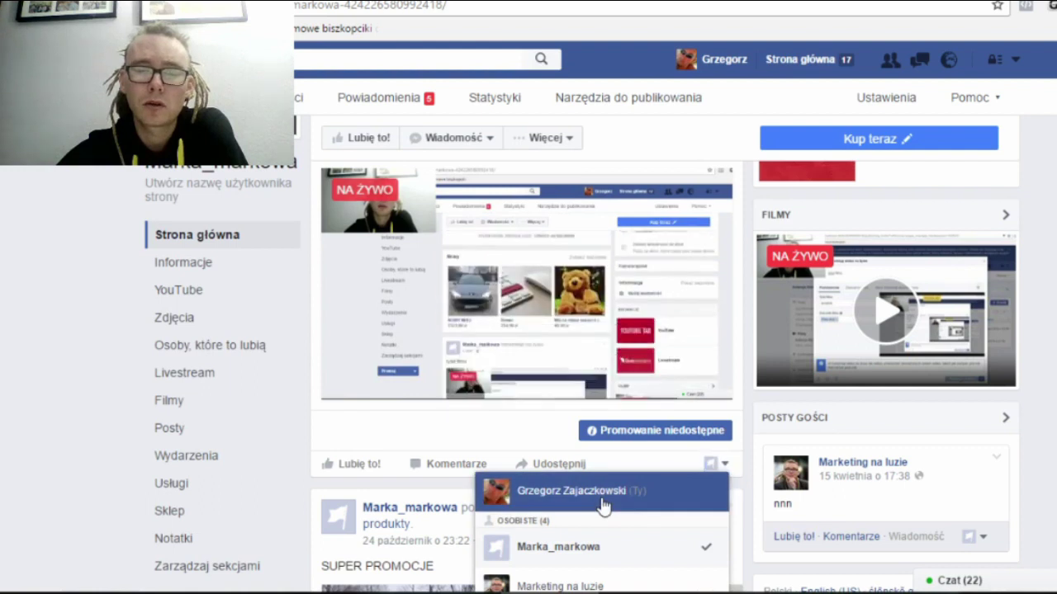
{"action": "left_click", "coordinate": [561, 490]}
{"action": "mouse_move", "coordinate": [365, 468]}
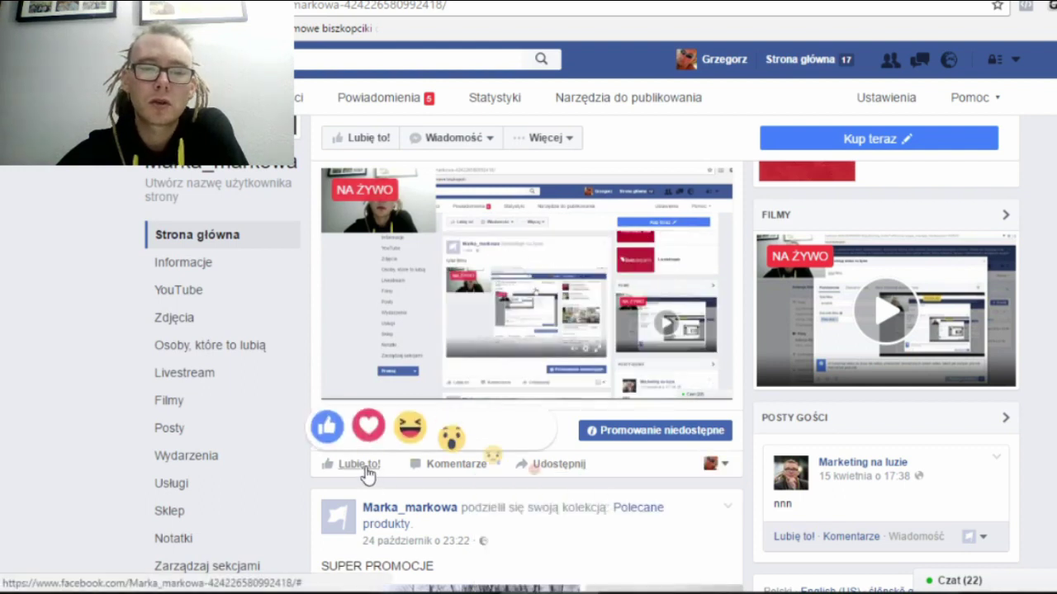
{"action": "left_click", "coordinate": [448, 428]}
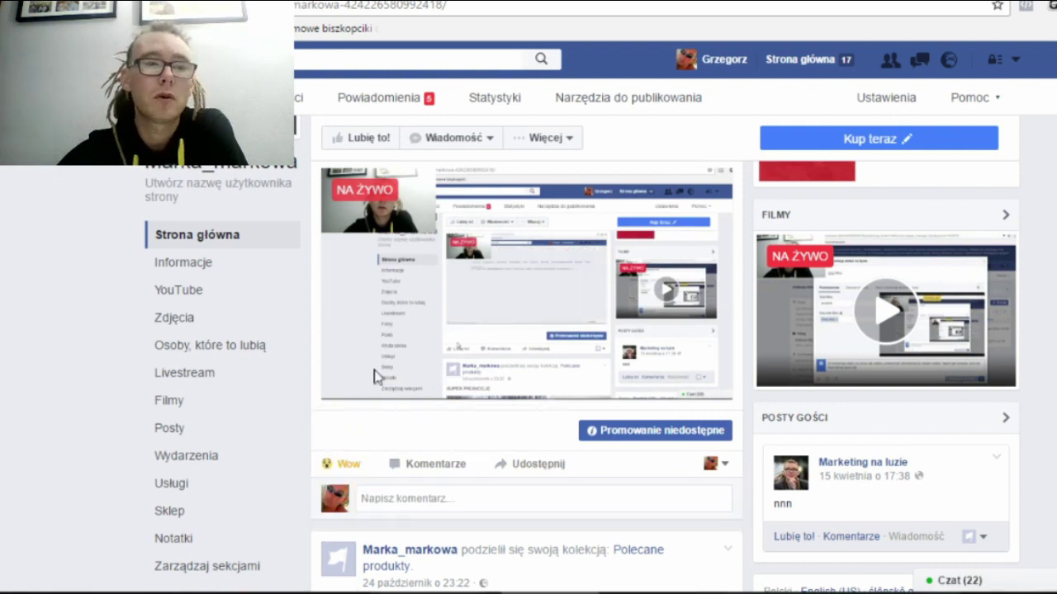
- Examine the live video's audience and engagement details, covering post activity reactions and the video activity graph
{"action": "scroll", "coordinate": [344, 122], "scroll_direction": "up", "scroll_amount": 1}
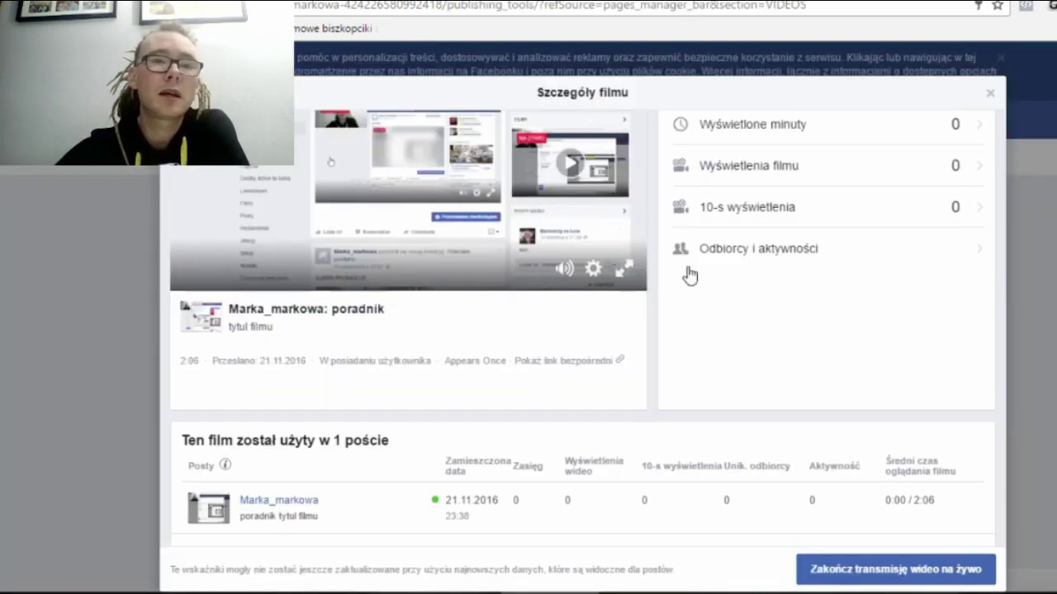
{"action": "scroll", "coordinate": [606, 402], "scroll_direction": "up", "scroll_amount": 2}
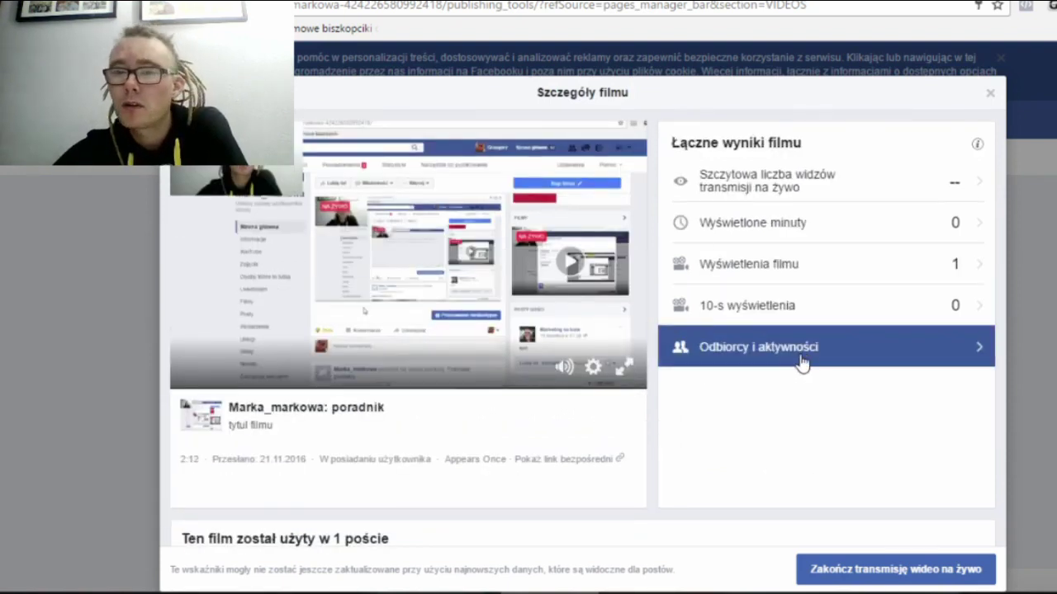
{"action": "left_click", "coordinate": [800, 358]}
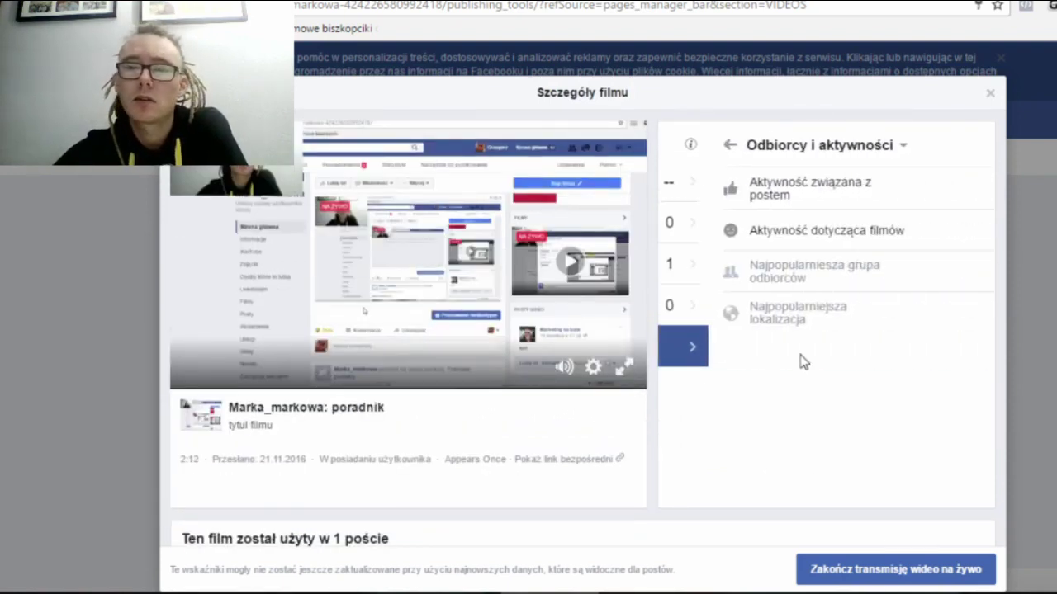
{"action": "left_click", "coordinate": [823, 193]}
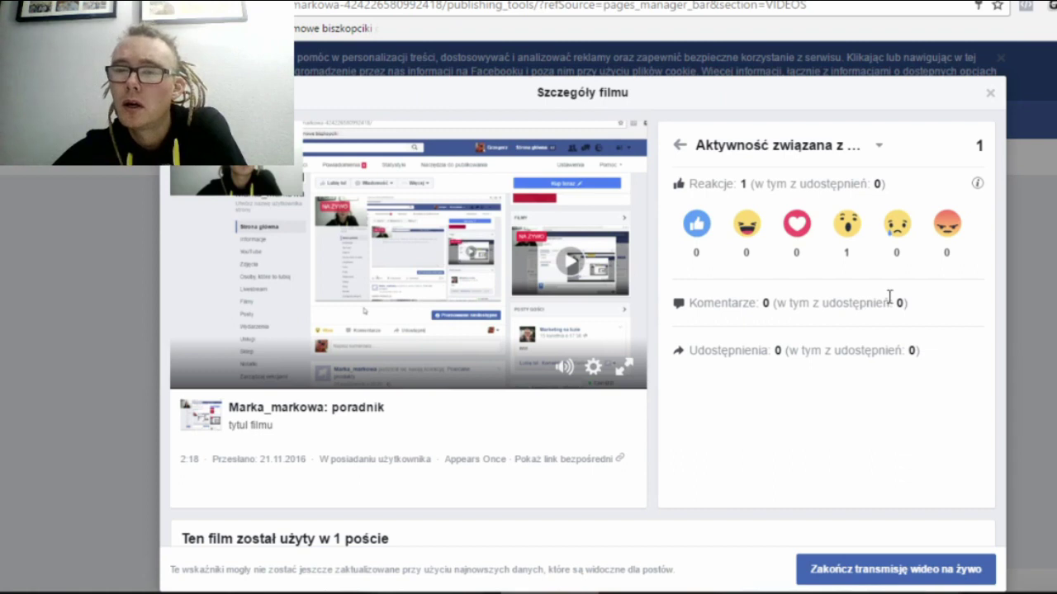
{"action": "left_click", "coordinate": [682, 147]}
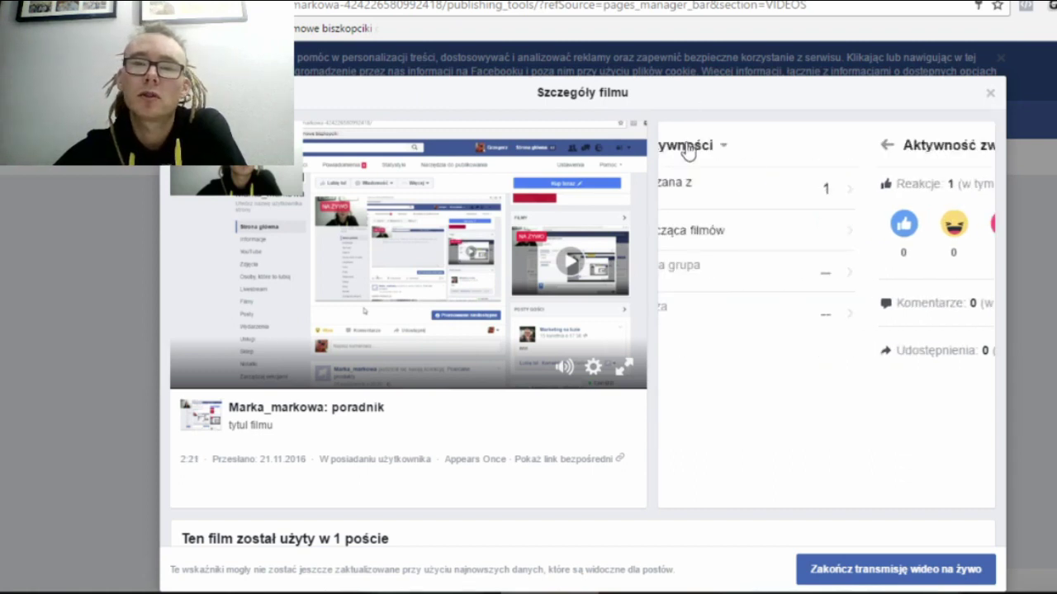
{"action": "left_click", "coordinate": [817, 233]}
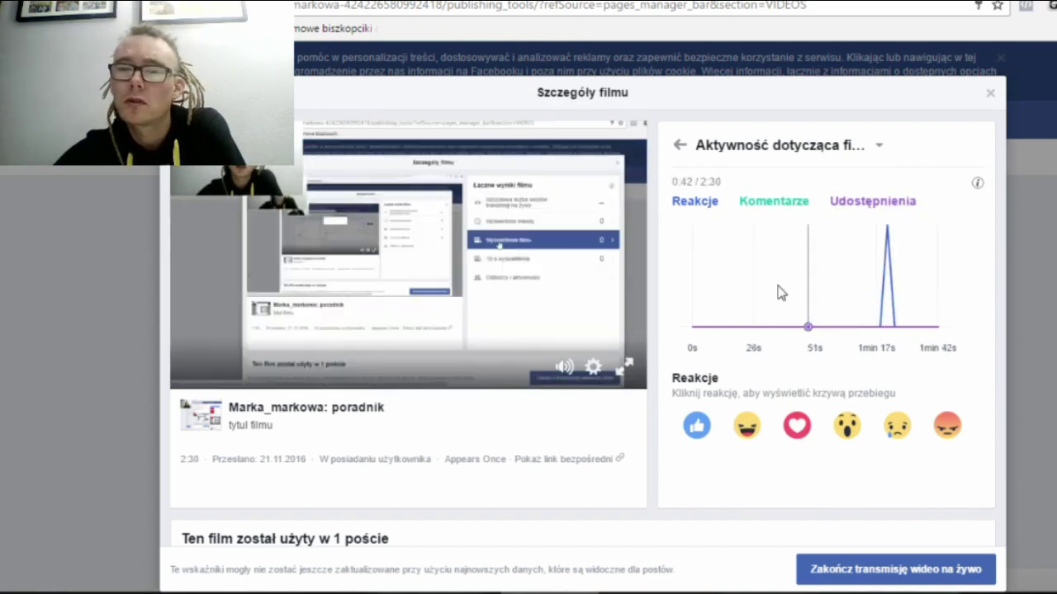
{"action": "left_click", "coordinate": [780, 293]}
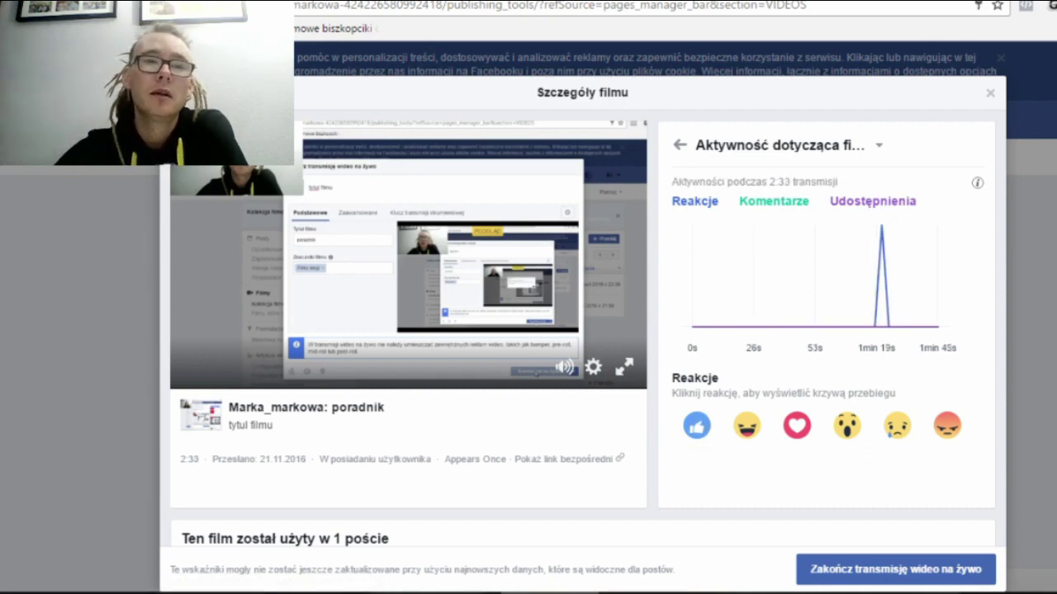
- Return to the Marka_markowa page and post the comment "test" under the live video
{"action": "key", "text": "alt+Left"}
{"action": "scroll", "coordinate": [455, 374], "scroll_direction": "down", "scroll_amount": 2}
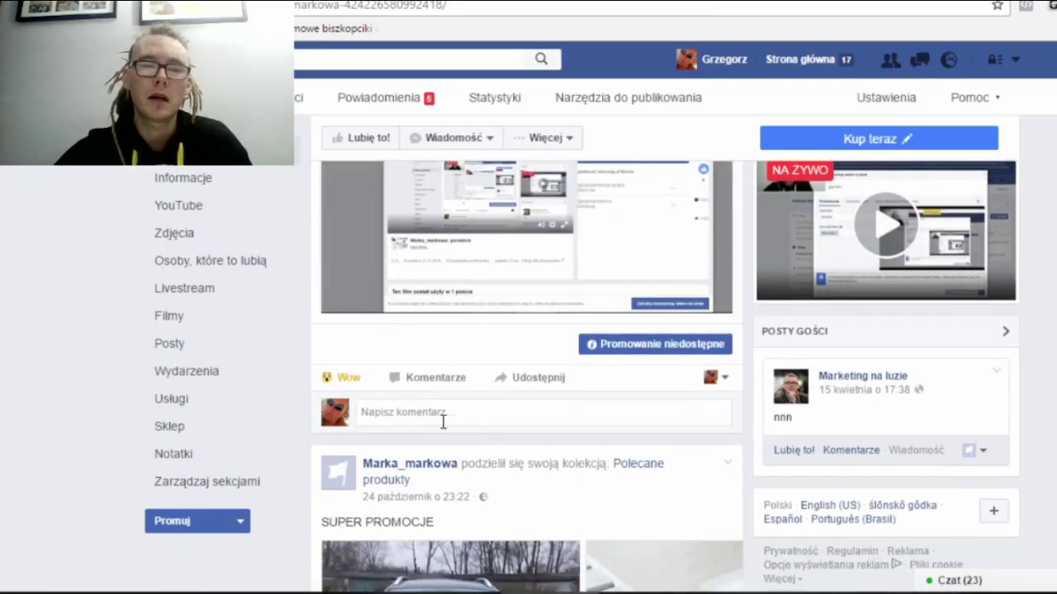
{"action": "left_click", "coordinate": [445, 420]}
{"action": "type", "text": "test"}
{"action": "key", "text": "Return"}
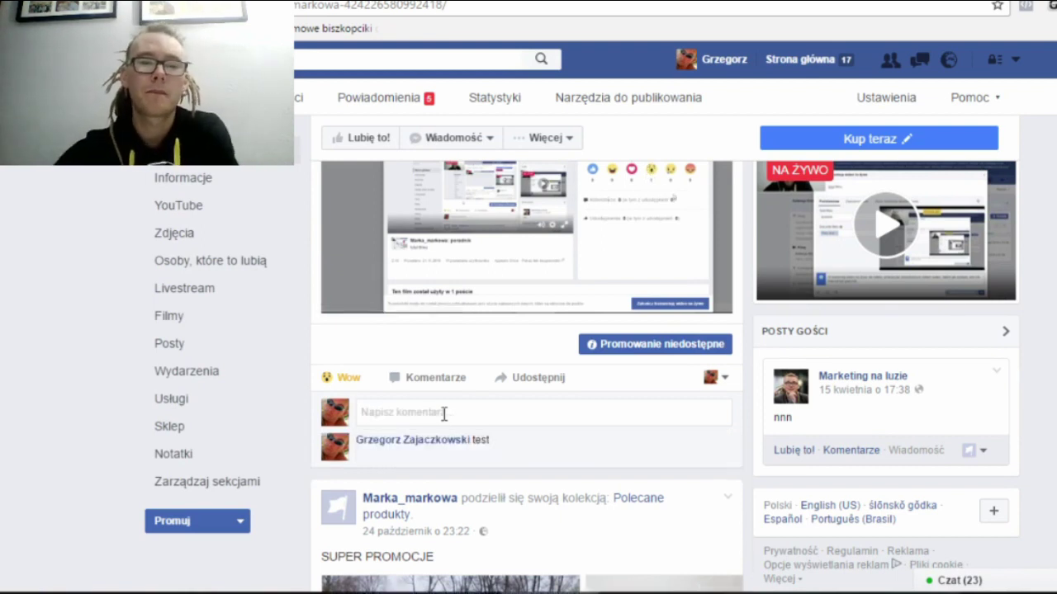
- Go back to the video details and check the reactions and comments under the live video's post activity
{"action": "key", "text": "alt+Right"}
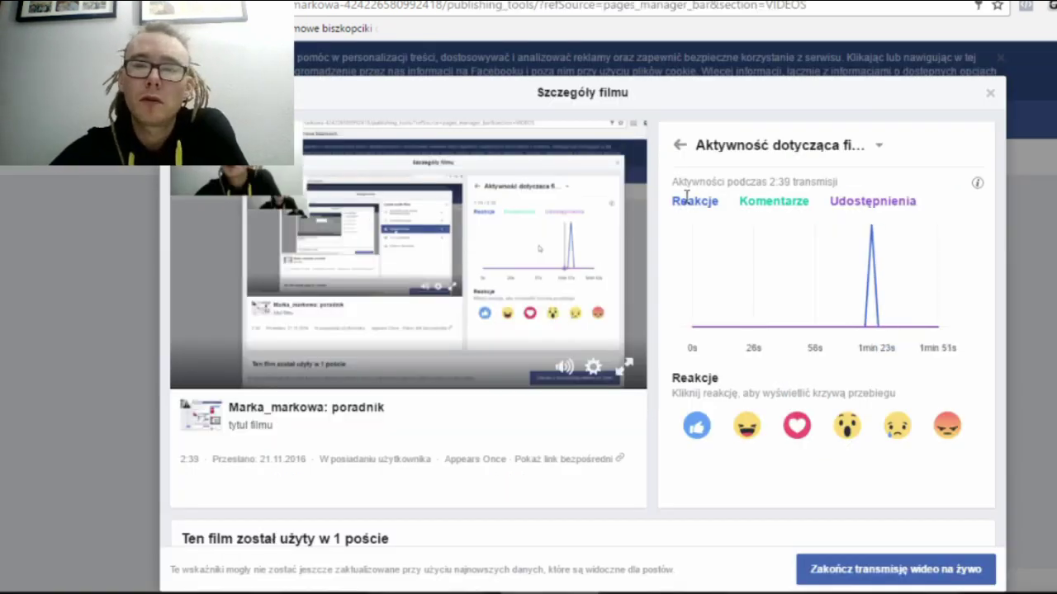
{"action": "left_click", "coordinate": [680, 147]}
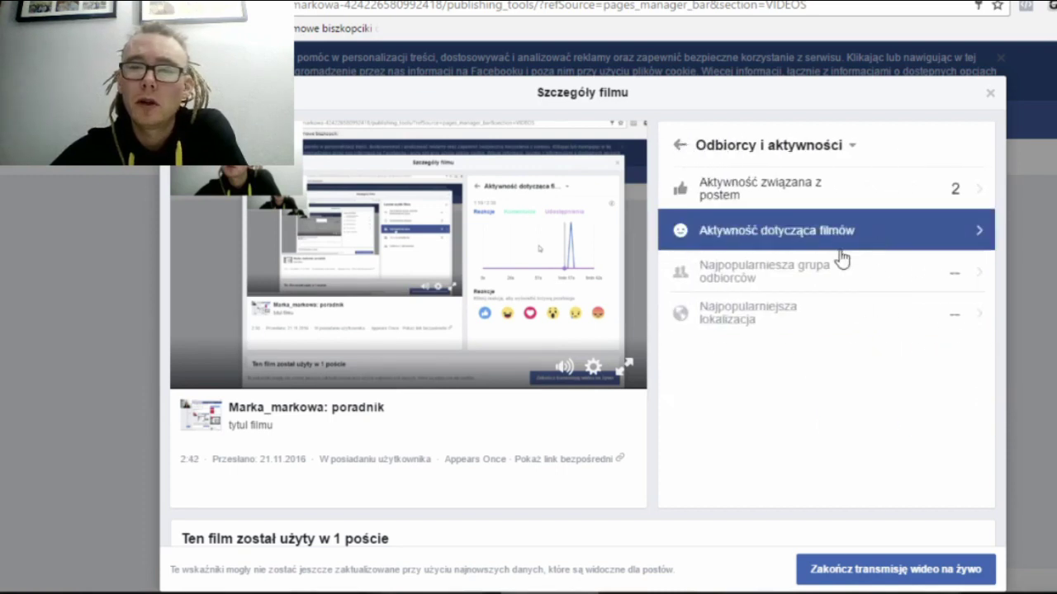
{"action": "left_click", "coordinate": [909, 204]}
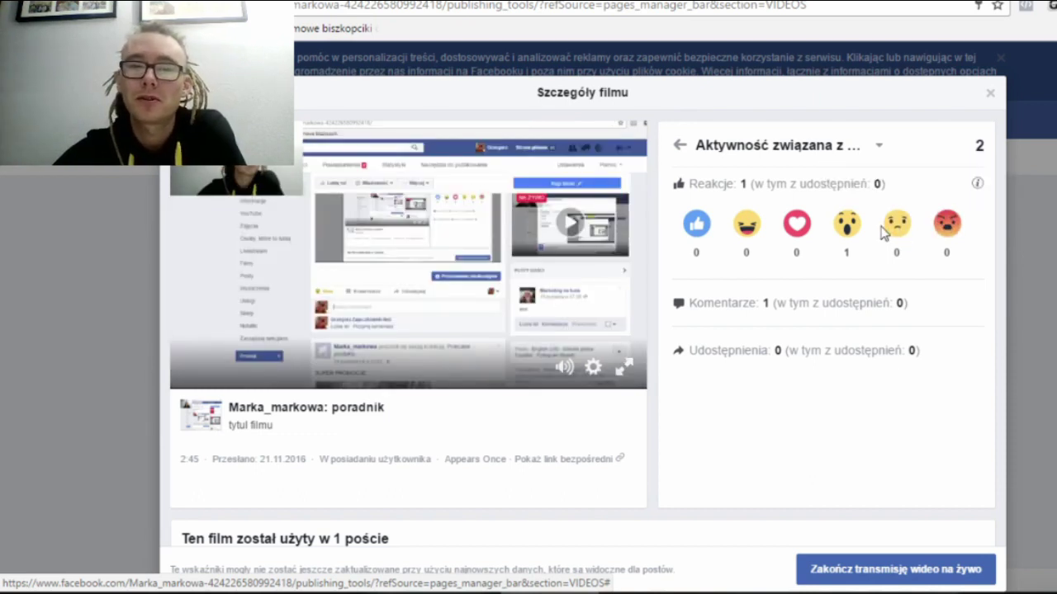
{"action": "mouse_move", "coordinate": [894, 232]}
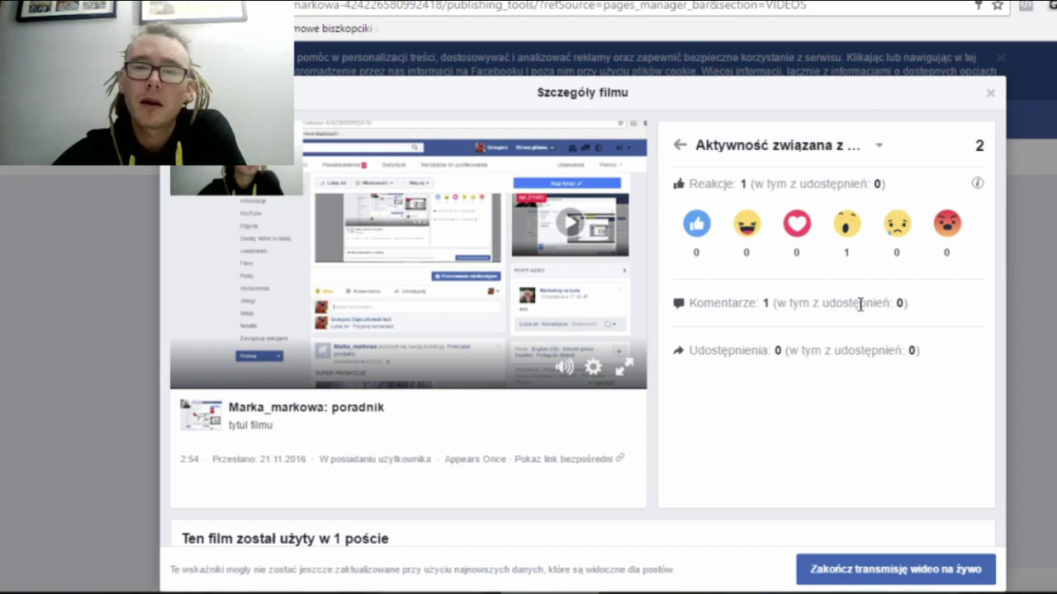
- Examine the graph of activity during the live video, then the availability of top audience and top location data
{"action": "left_click", "coordinate": [878, 148]}
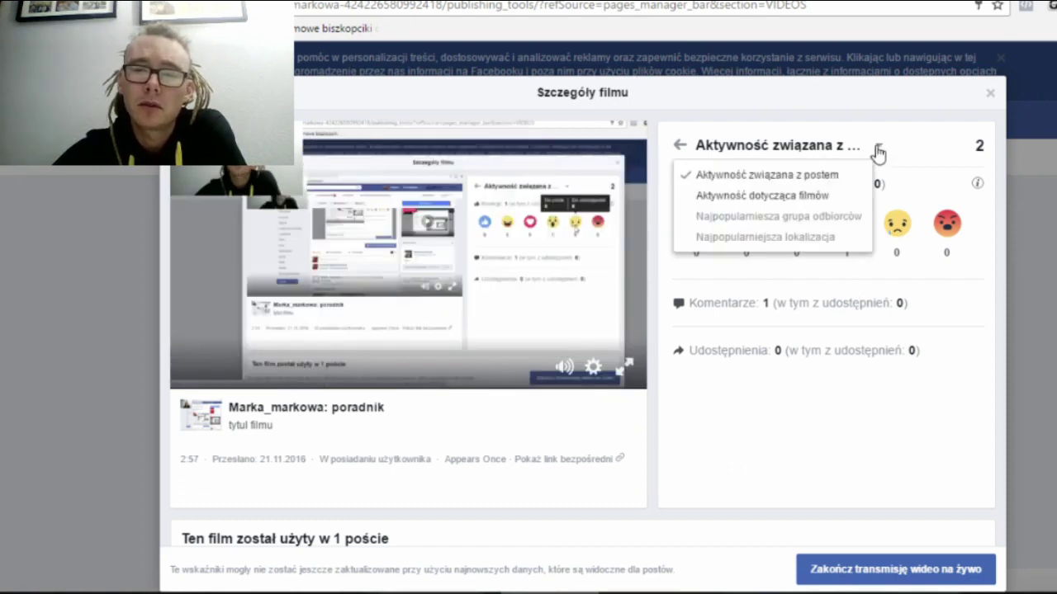
{"action": "left_click", "coordinate": [797, 196]}
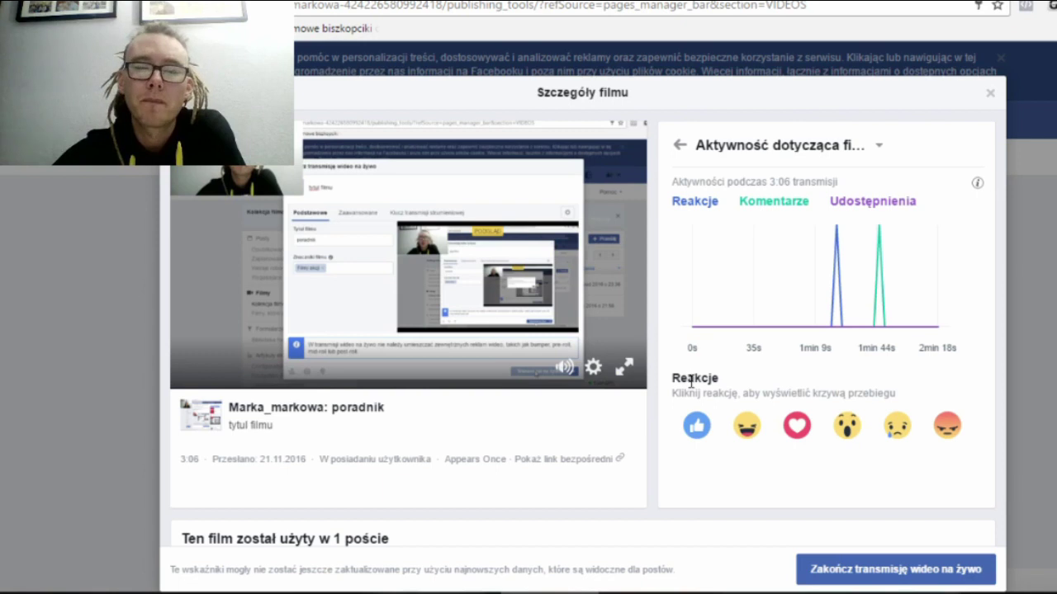
{"action": "scroll", "coordinate": [690, 381], "scroll_direction": "down", "scroll_amount": 1}
{"action": "scroll", "coordinate": [690, 383], "scroll_direction": "up", "scroll_amount": 1}
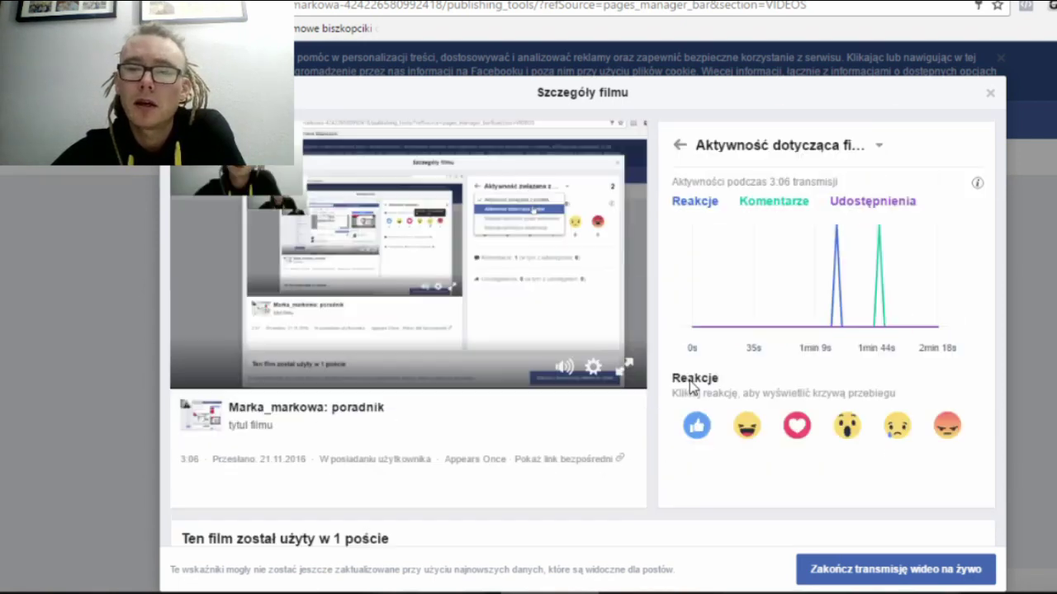
{"action": "left_click", "coordinate": [680, 147]}
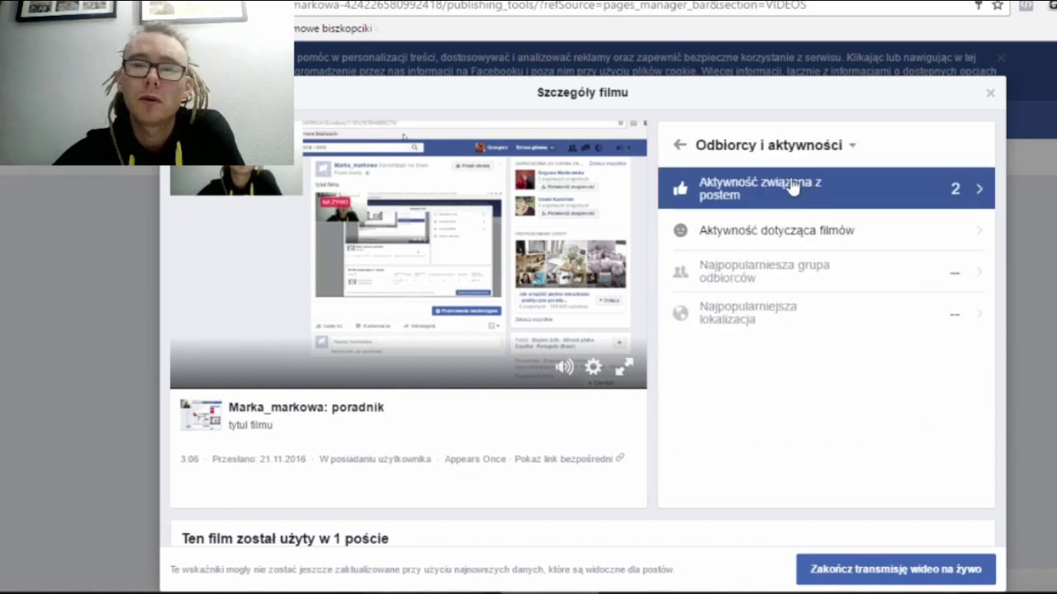
{"action": "scroll", "coordinate": [790, 216], "scroll_direction": "down", "scroll_amount": 1}
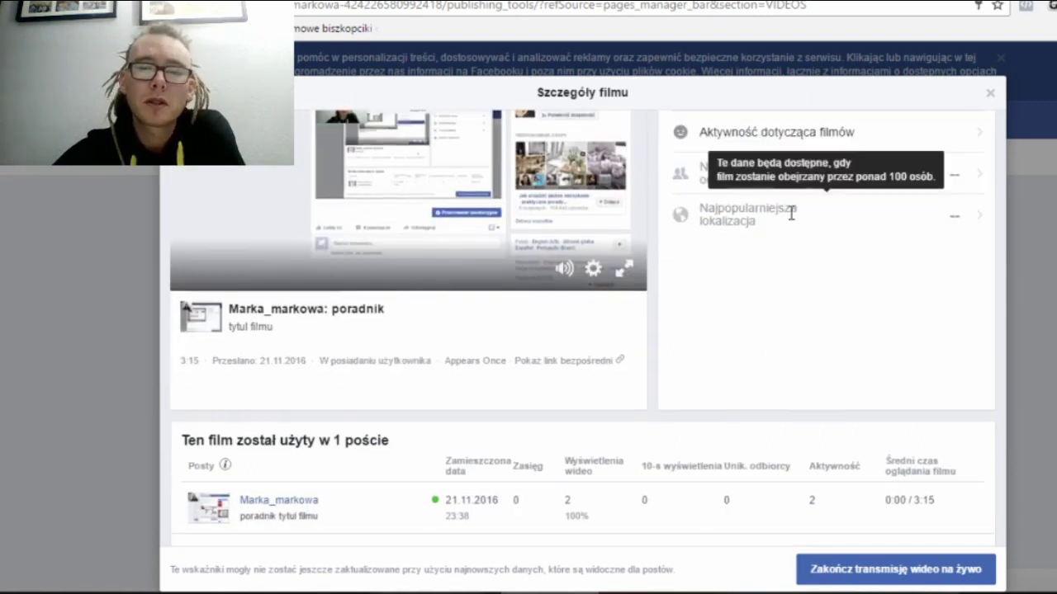
{"action": "scroll", "coordinate": [795, 217], "scroll_direction": "up", "scroll_amount": 1}
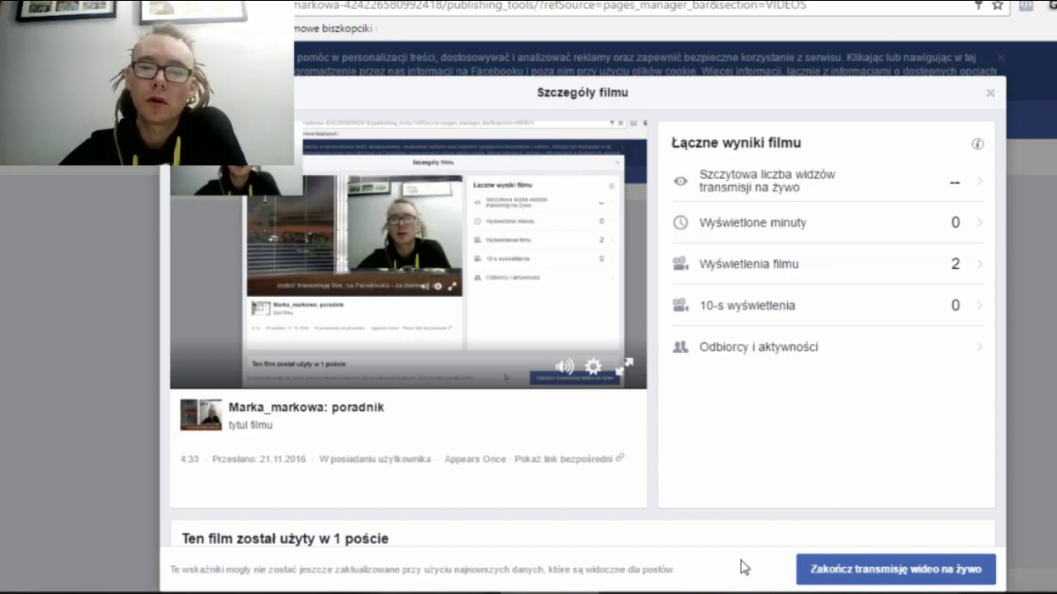
- Switch to OBS, open the hotkey assignment for the ekran_plus_kamera scene, close it and return to the Facebook video details
{"action": "key", "text": "alt+Tab"}
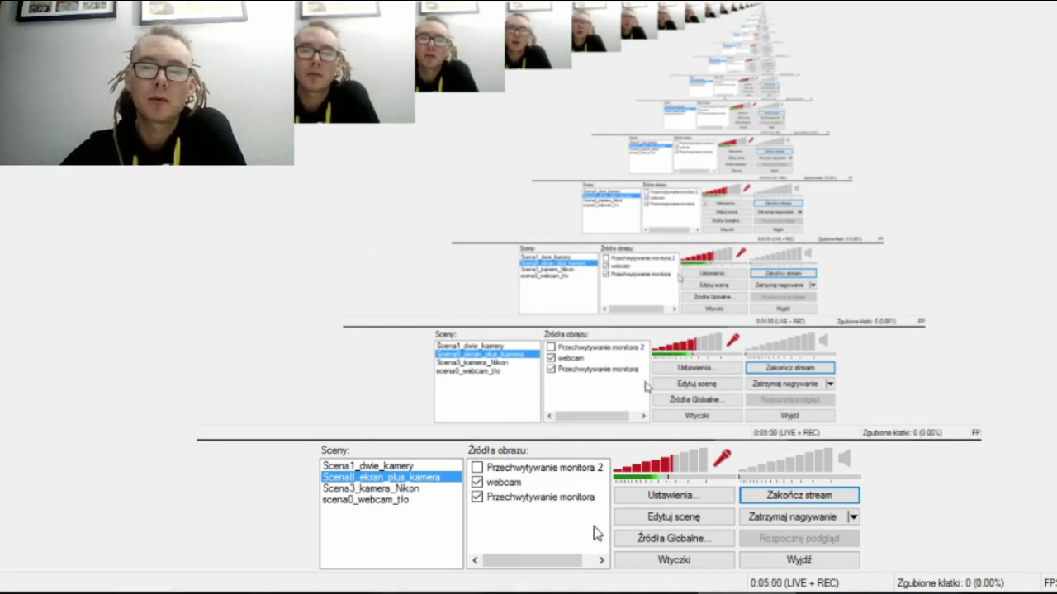
{"action": "right_click", "coordinate": [417, 482]}
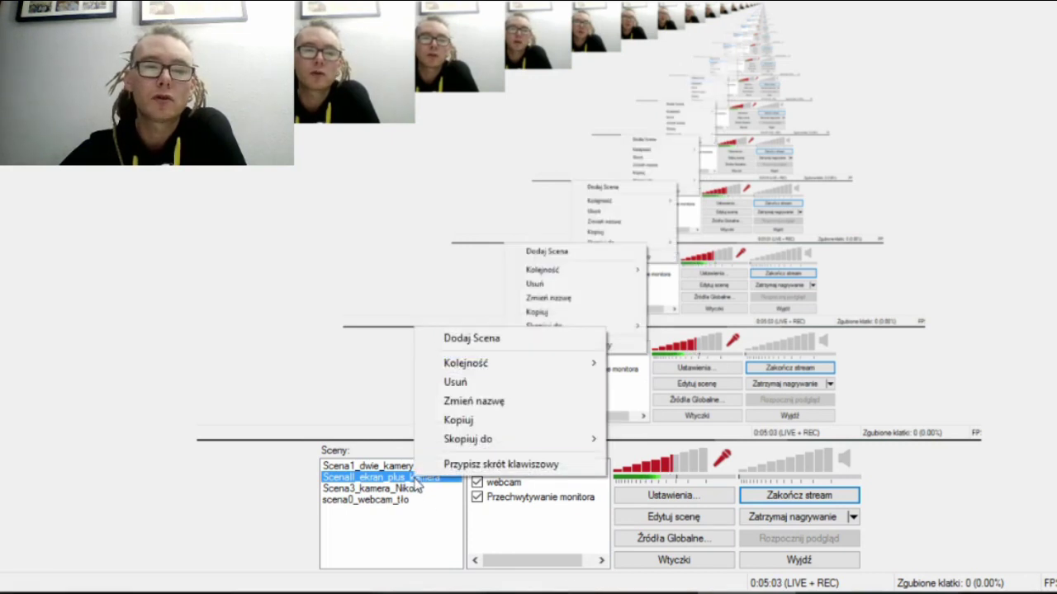
{"action": "left_click", "coordinate": [504, 465]}
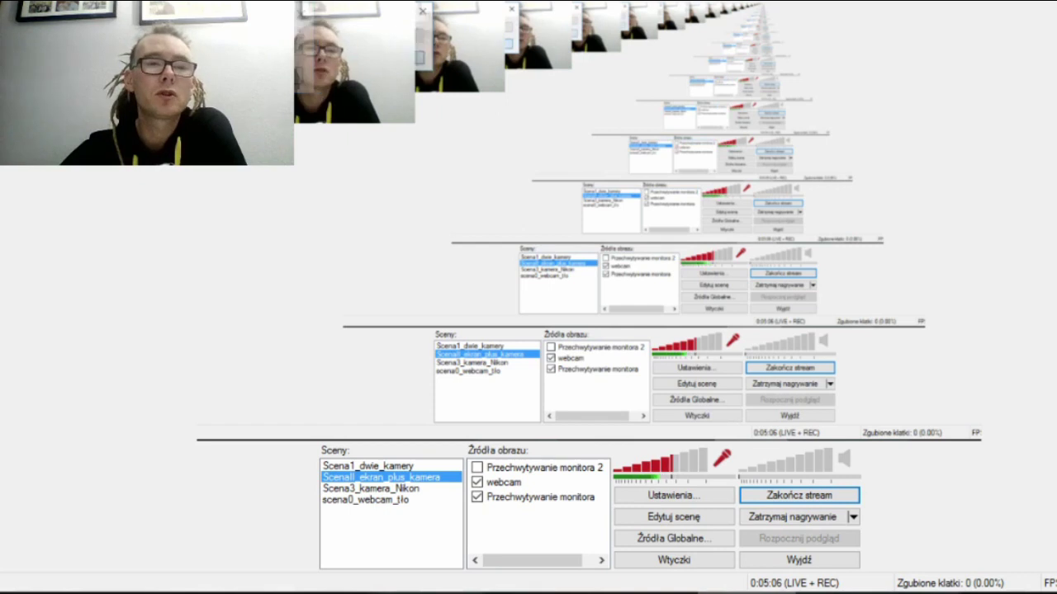
{"action": "key", "text": "alt+Tab"}
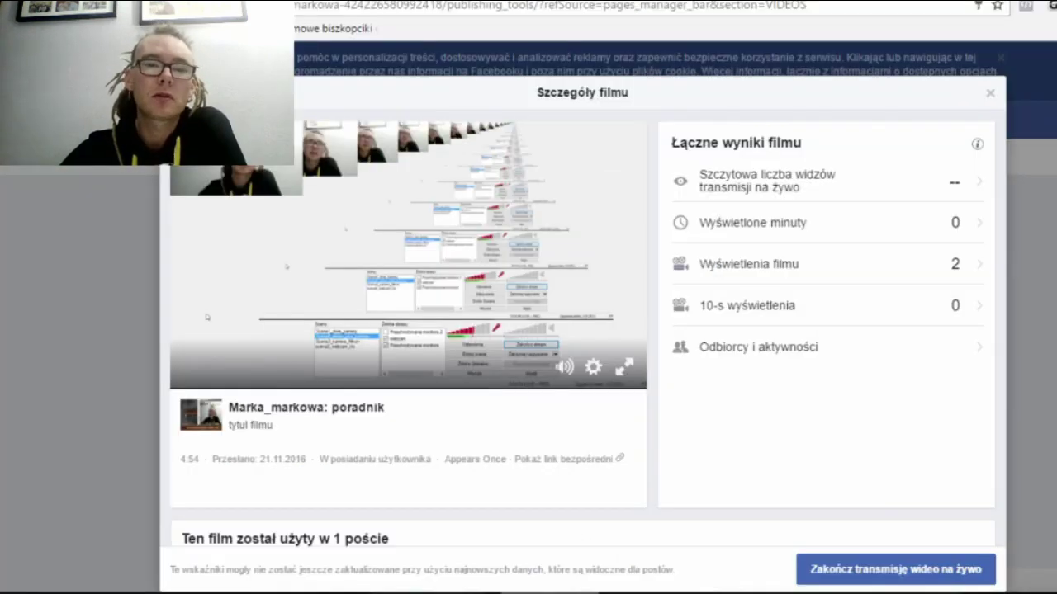